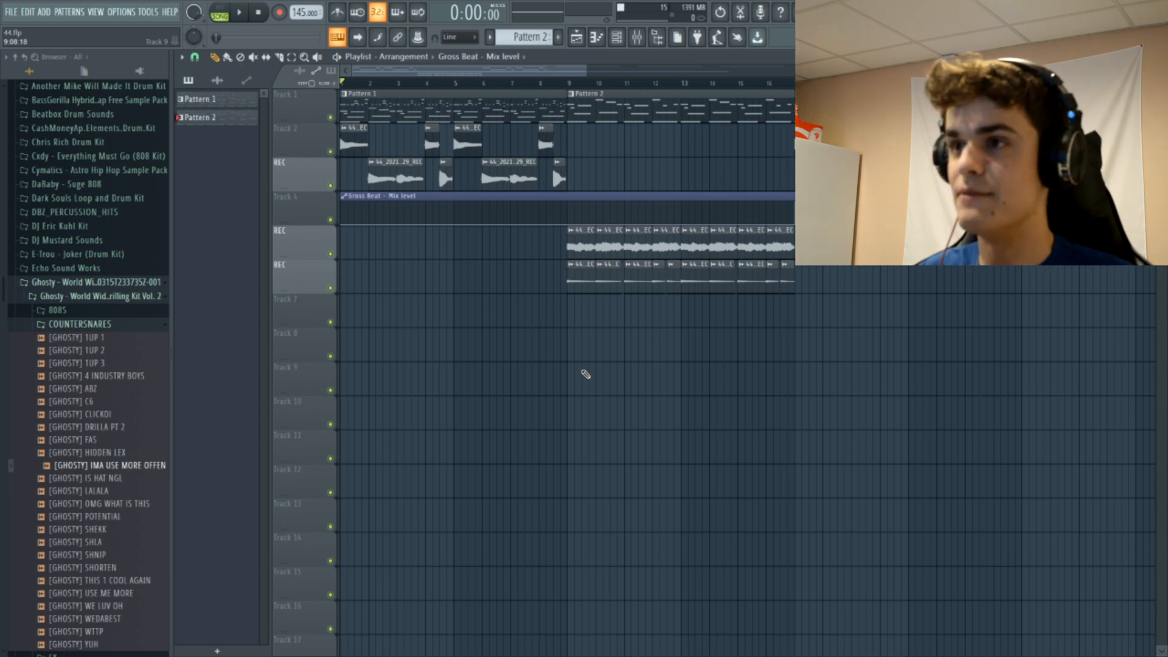
# - Open Pattern 2's EW's Harp II CE notes in the piano roll and examine the melody
pyautogui.doubleClick(610, 111)
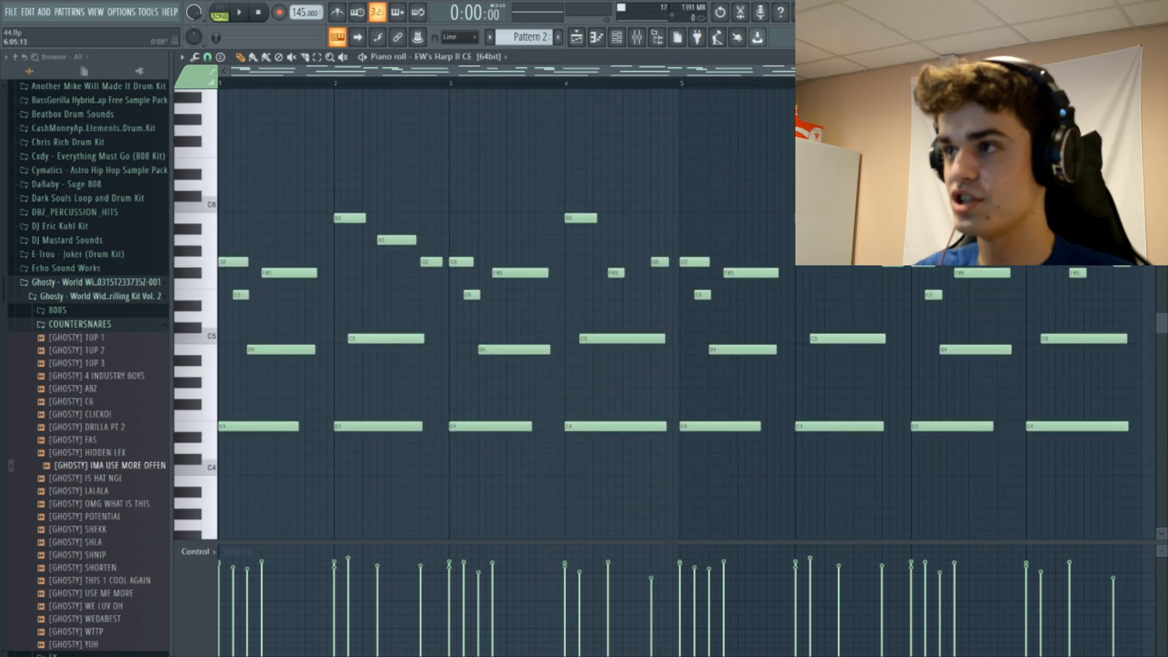
pyautogui.scroll(-3, 825, 109)
pyautogui.click(367, 59)
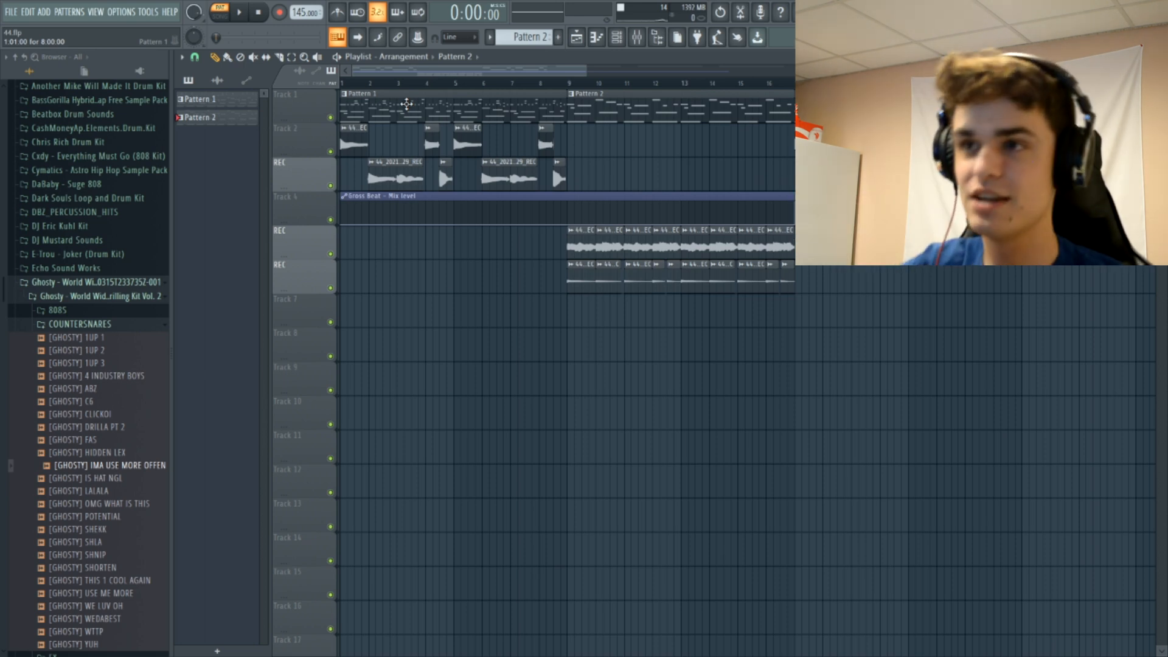
# - Open Pattern 1's harp notes in the piano roll, play the pattern back, and return to the playlist
pyautogui.click(406, 103)
pyautogui.doubleClick(406, 103)
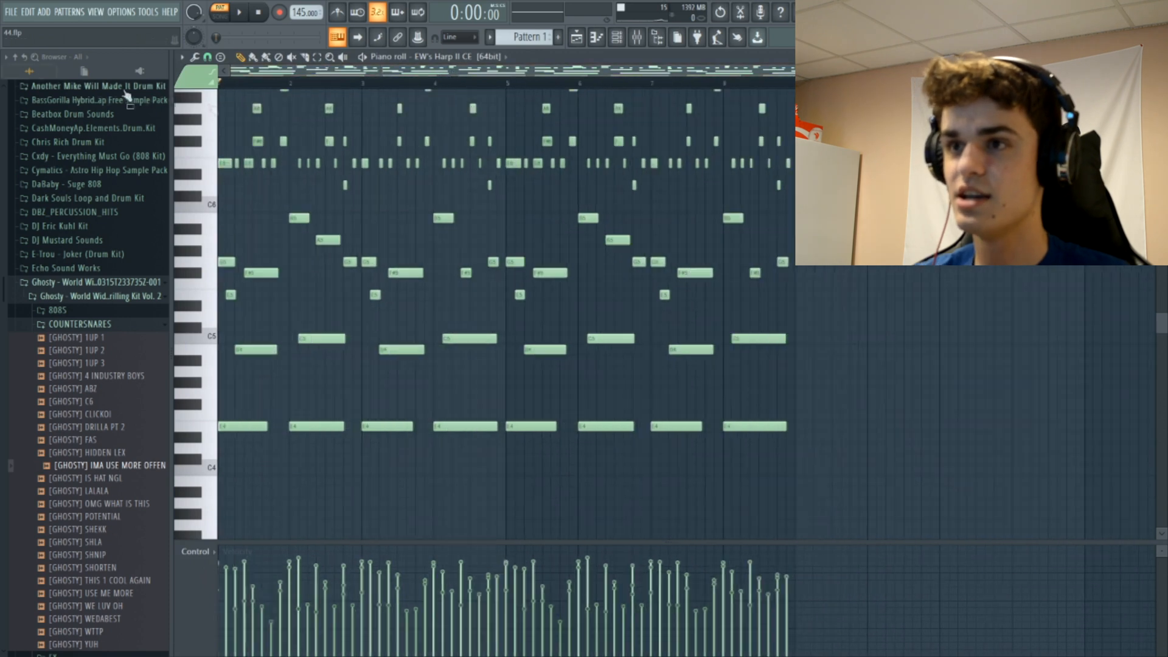
pyautogui.scroll(-2, 695, 395)
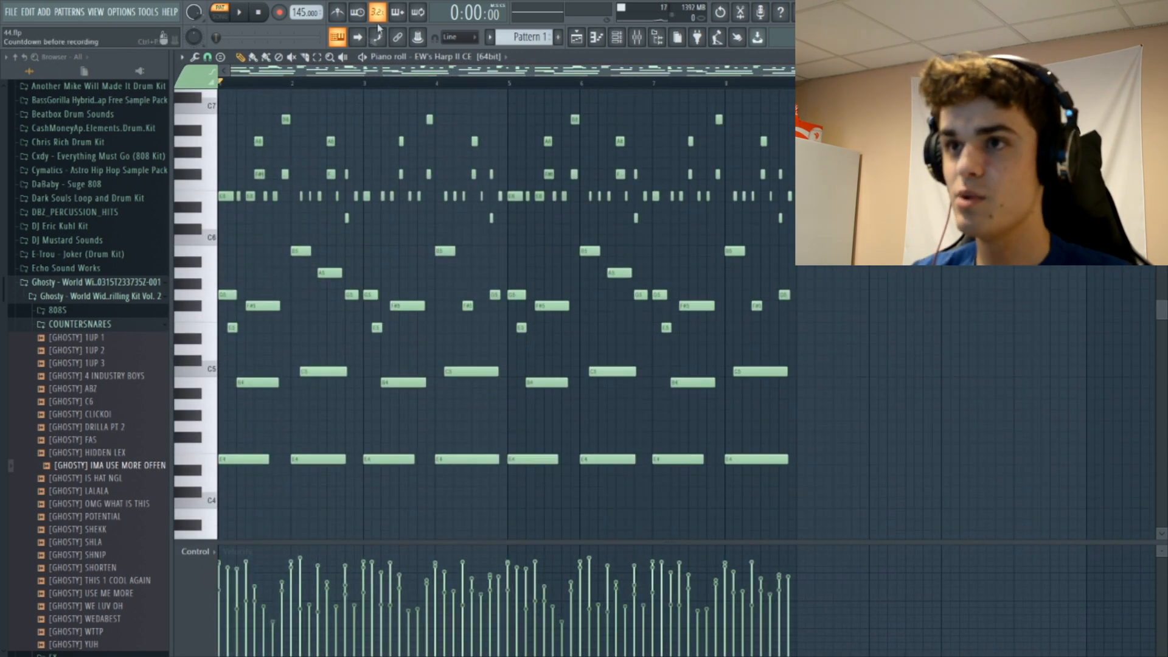
pyautogui.press('space')
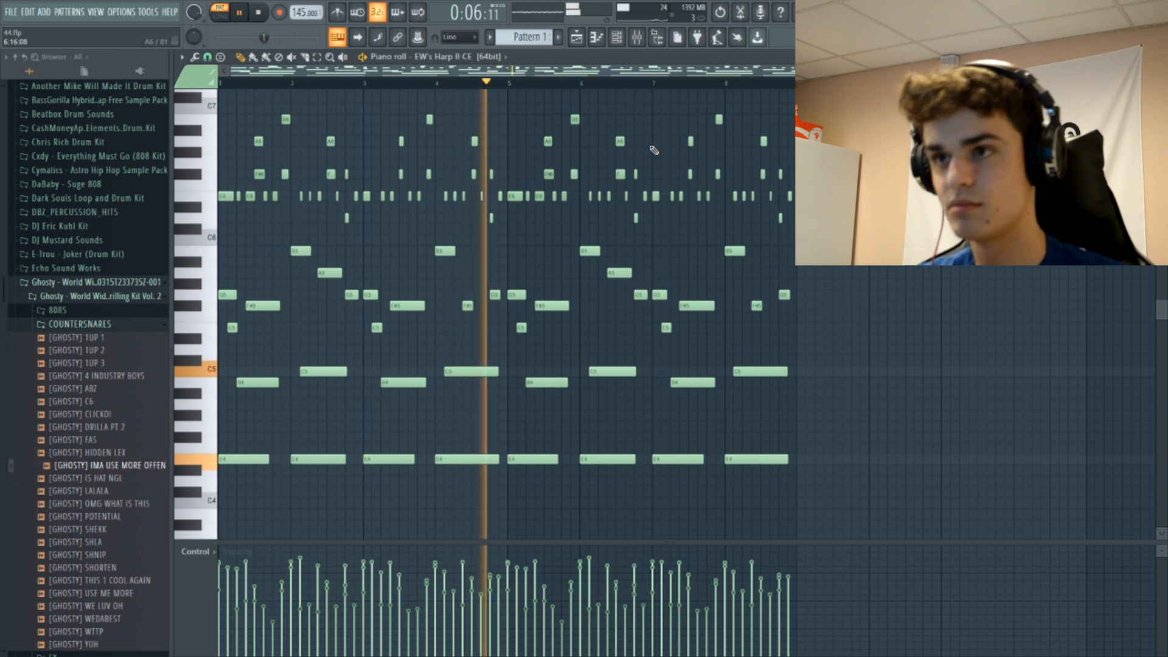
pyautogui.press('space')
pyautogui.click(576, 37)
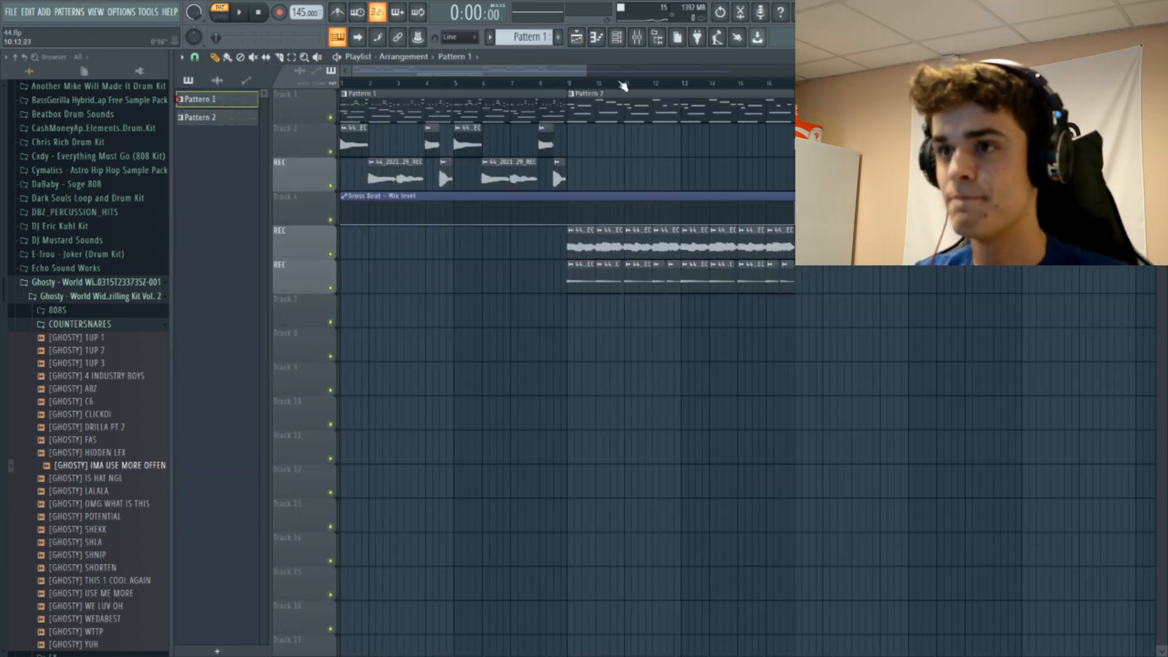
# - Play the recordings on tracks 2 and 3 in isolation from bar 1 in song mode, and restore all tracks
pyautogui.keyDown('ctrl'); pyautogui.scroll(4, 353, 173); pyautogui.keyUp('ctrl')
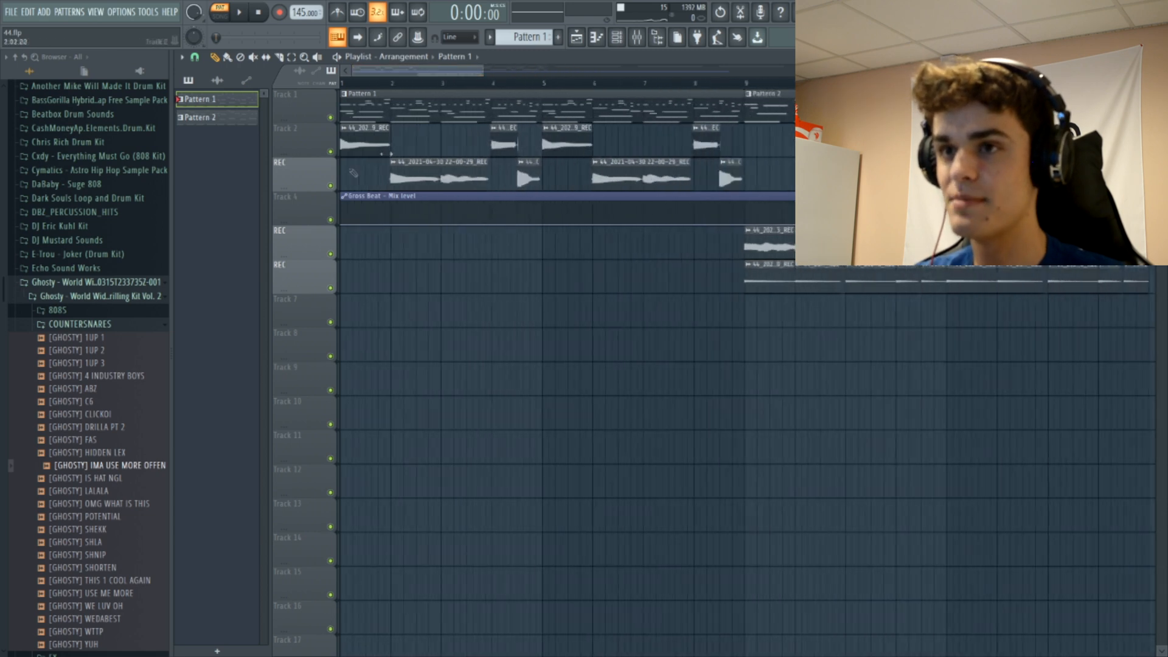
pyautogui.rightClick(332, 153)
pyautogui.click(332, 187)
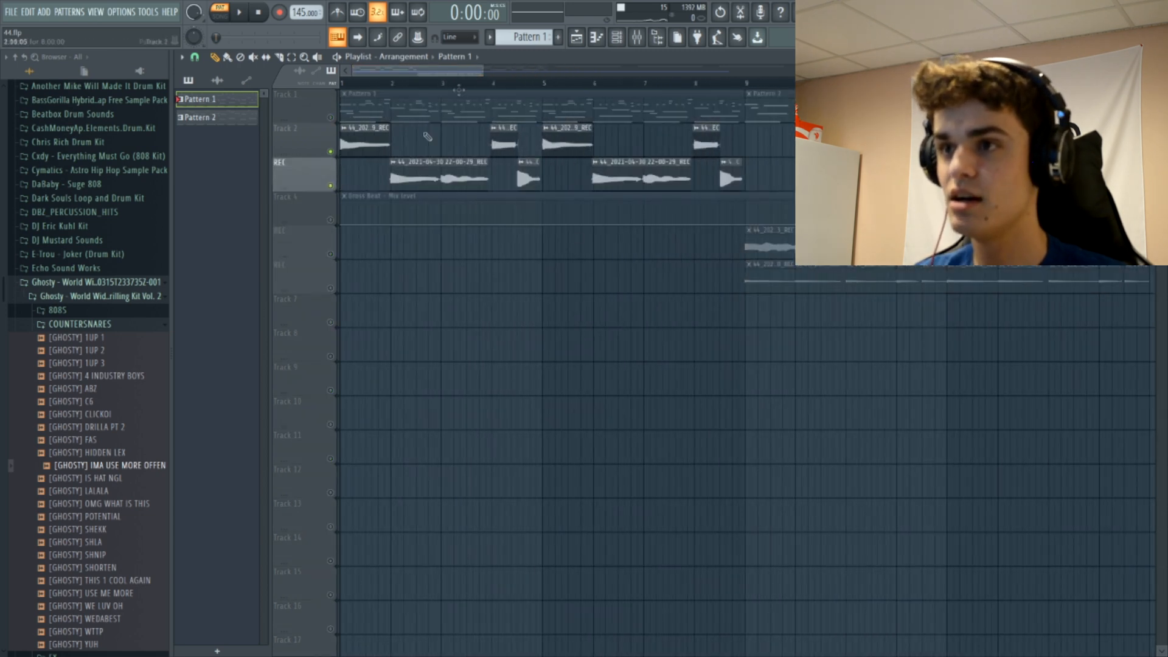
pyautogui.moveTo(482, 69); pyautogui.dragTo(443, 93)
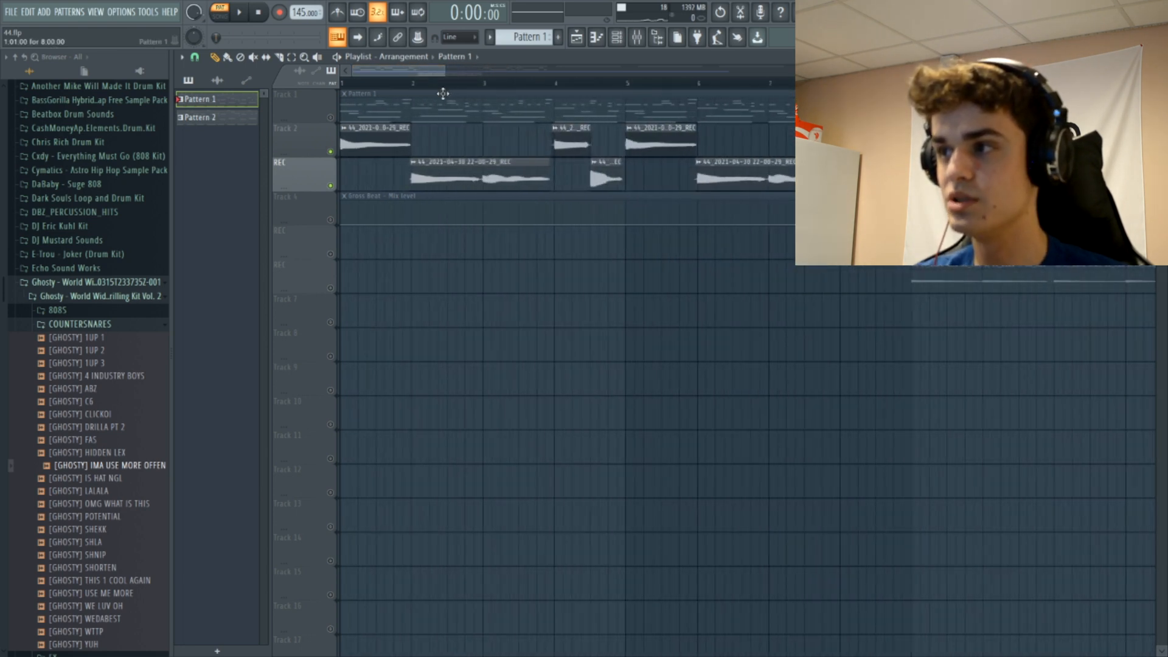
pyautogui.moveTo(452, 74); pyautogui.dragTo(480, 214)
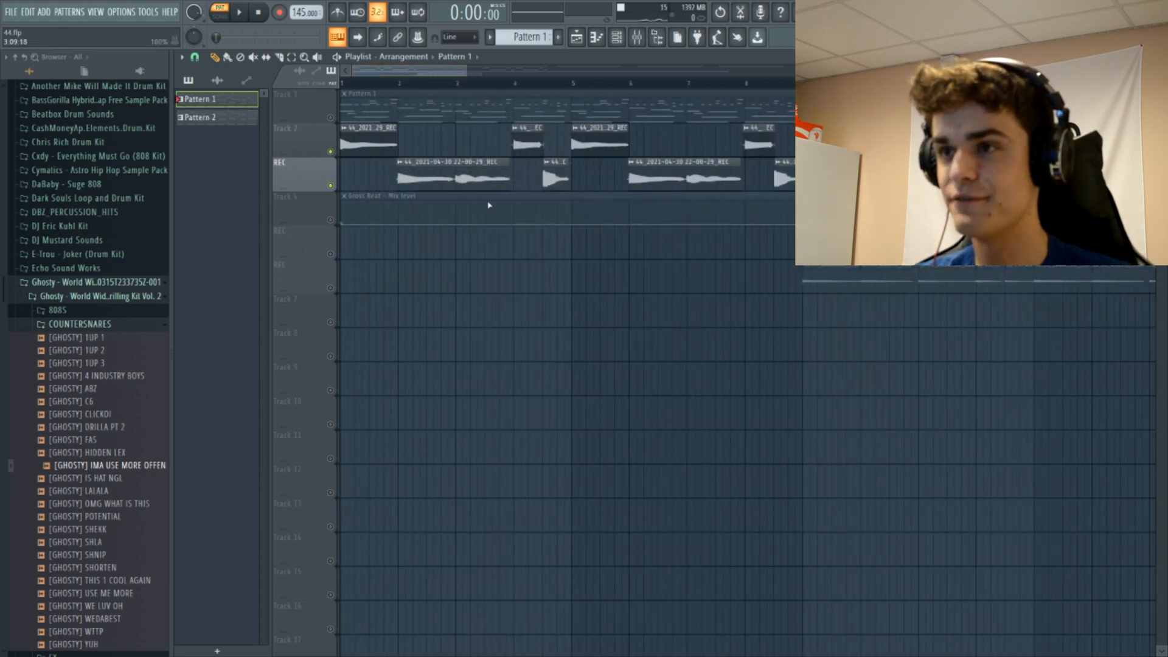
pyautogui.press('l')
pyautogui.press('space')
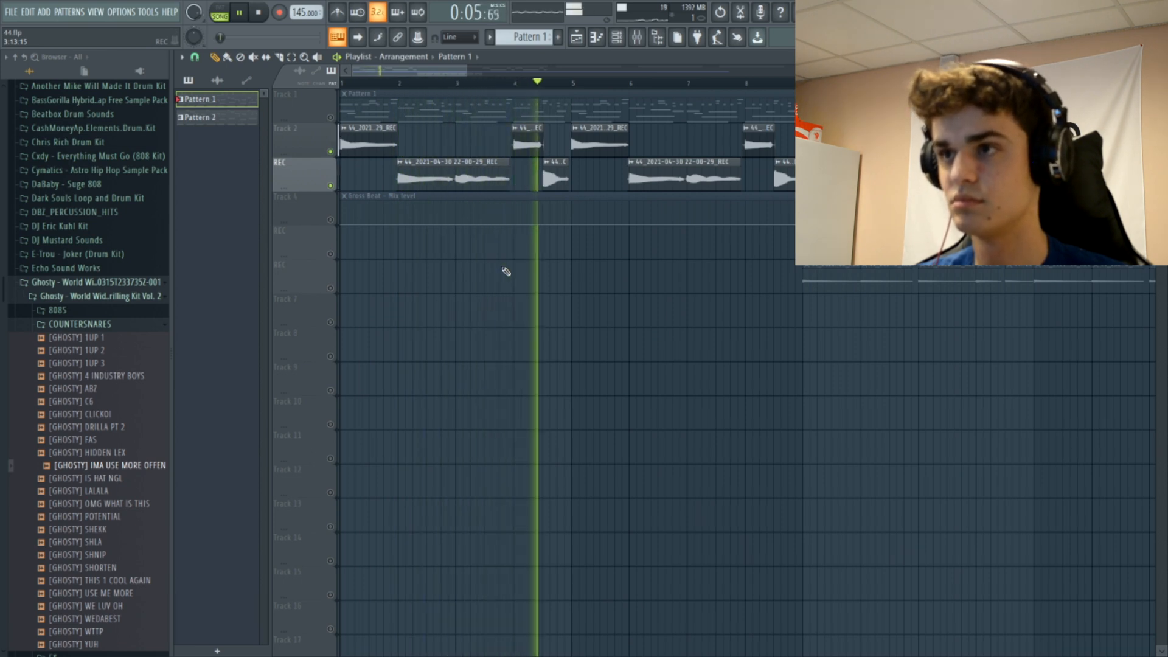
pyautogui.press('space')
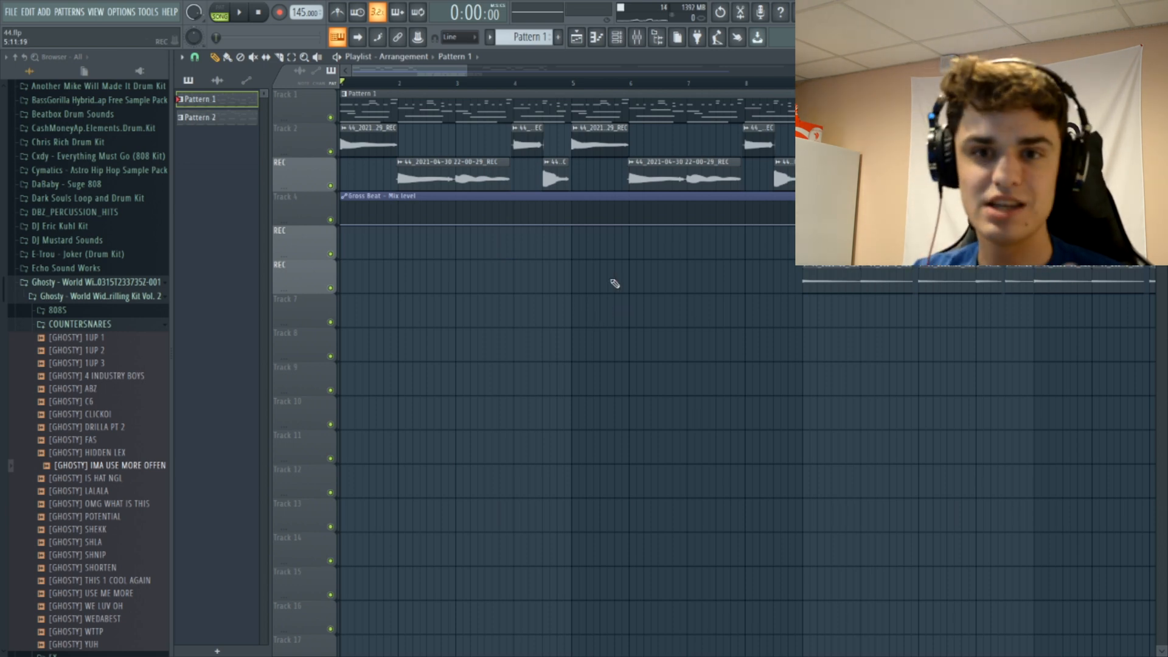
# - Play the two recorded tracks below Pattern 2 in isolation from bar 9, and restore all tracks
pyautogui.moveTo(453, 72); pyautogui.dragTo(485, 75)
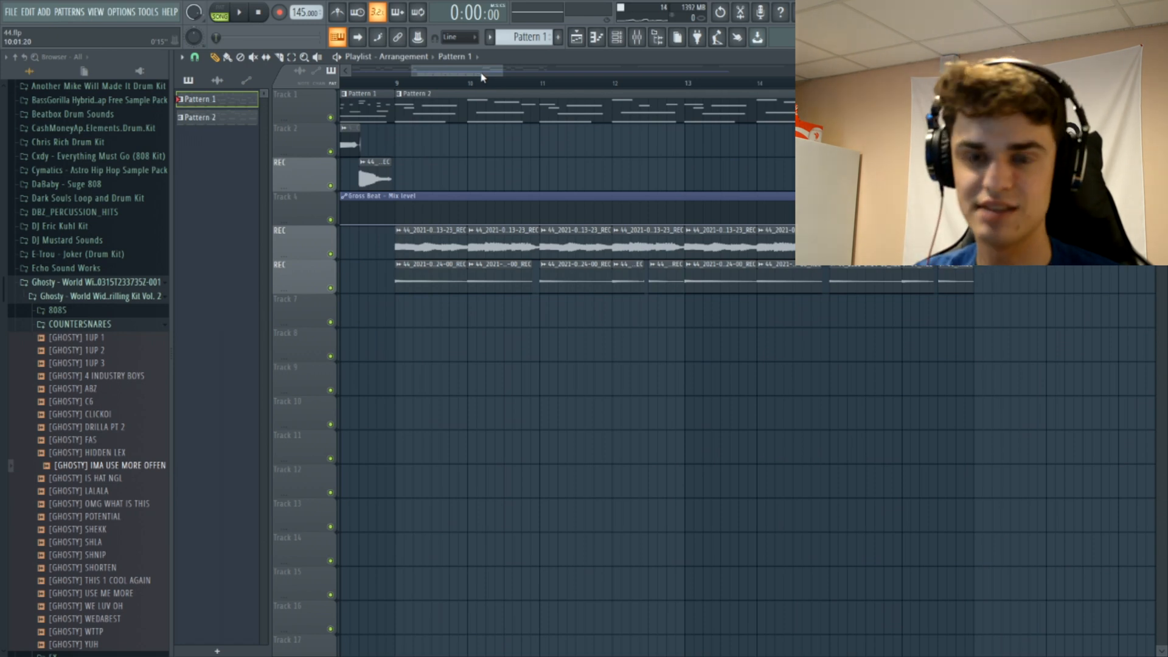
pyautogui.moveTo(507, 69); pyautogui.dragTo(494, 74)
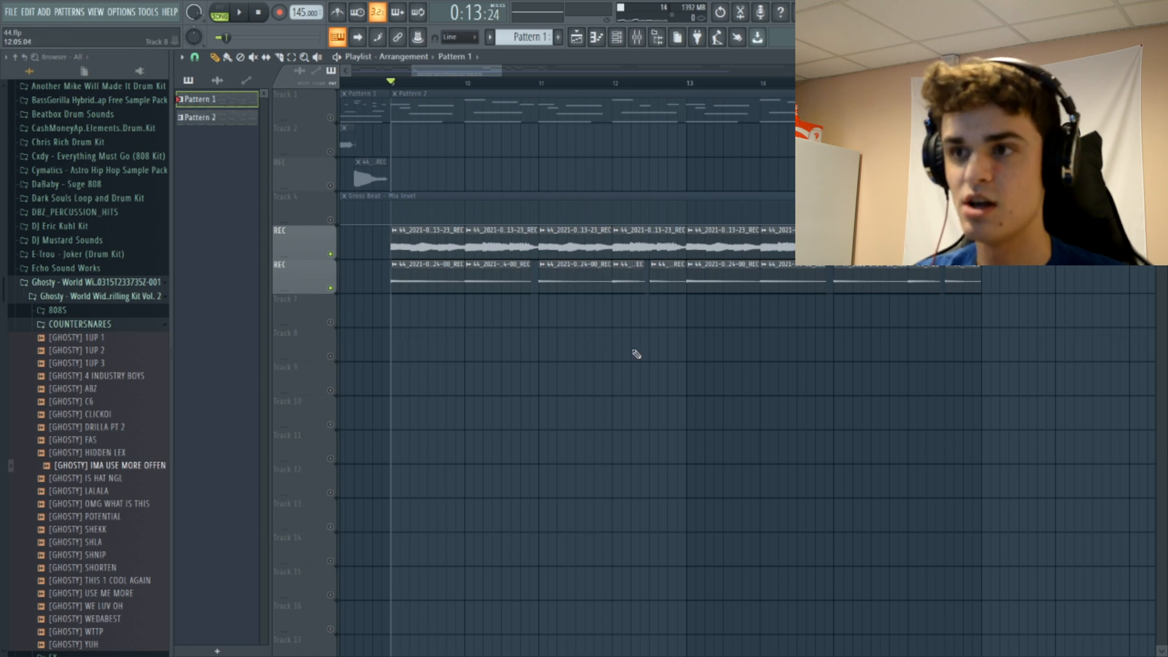
pyautogui.press('space')
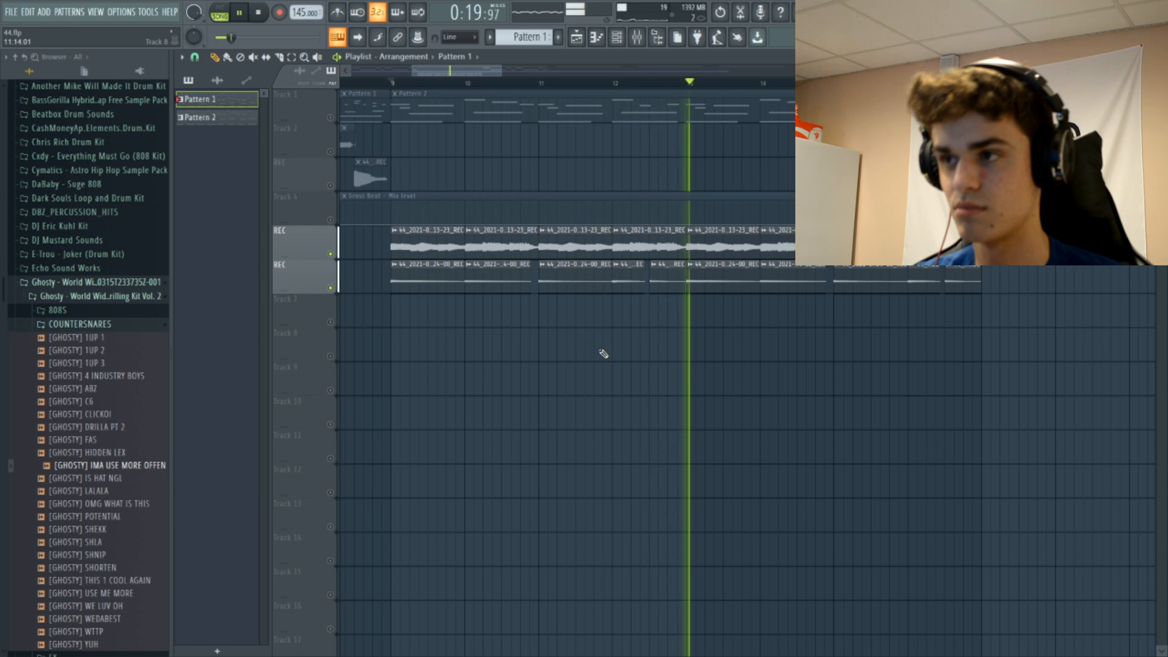
pyautogui.press('space')
pyautogui.rightClick(333, 222)
pyautogui.rightClick(333, 223)
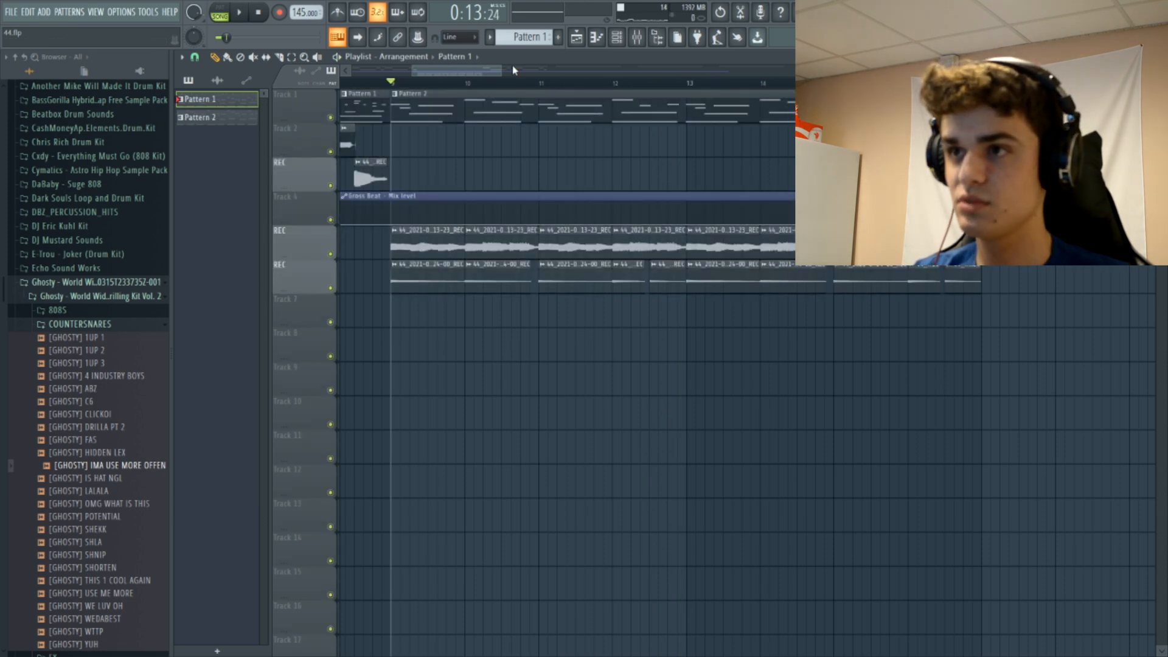
# - Play the full arrangement from bar 9, where Pattern 2 starts, with all tracks on
pyautogui.moveTo(504, 71); pyautogui.dragTo(662, 75)
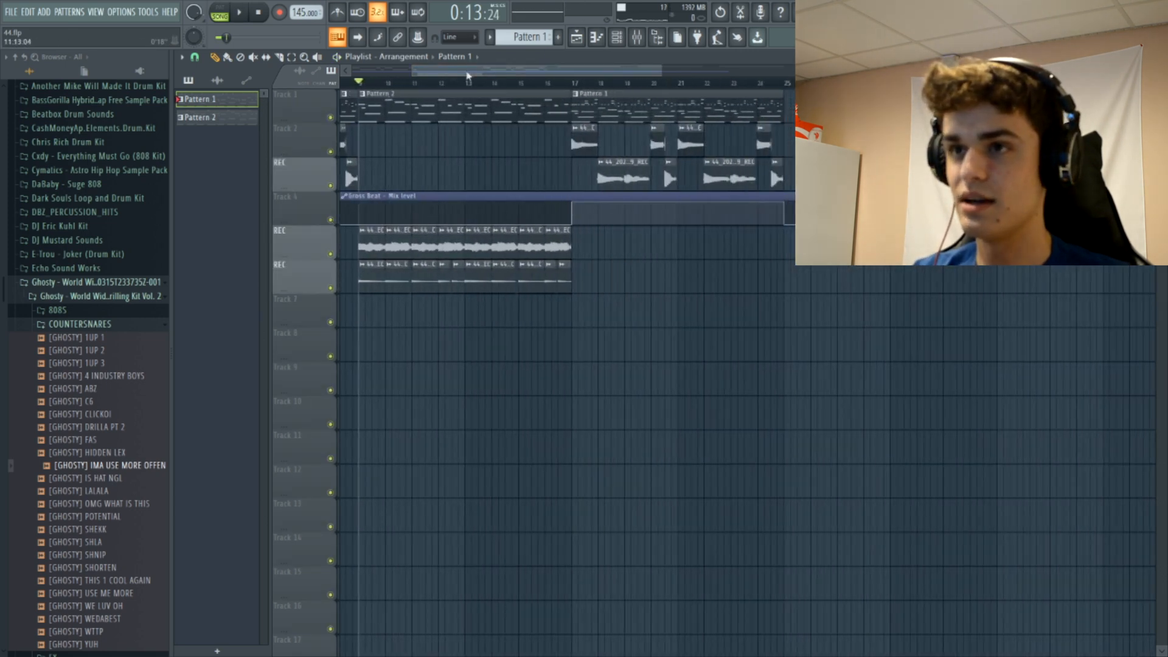
pyautogui.moveTo(469, 73); pyautogui.dragTo(329, 78)
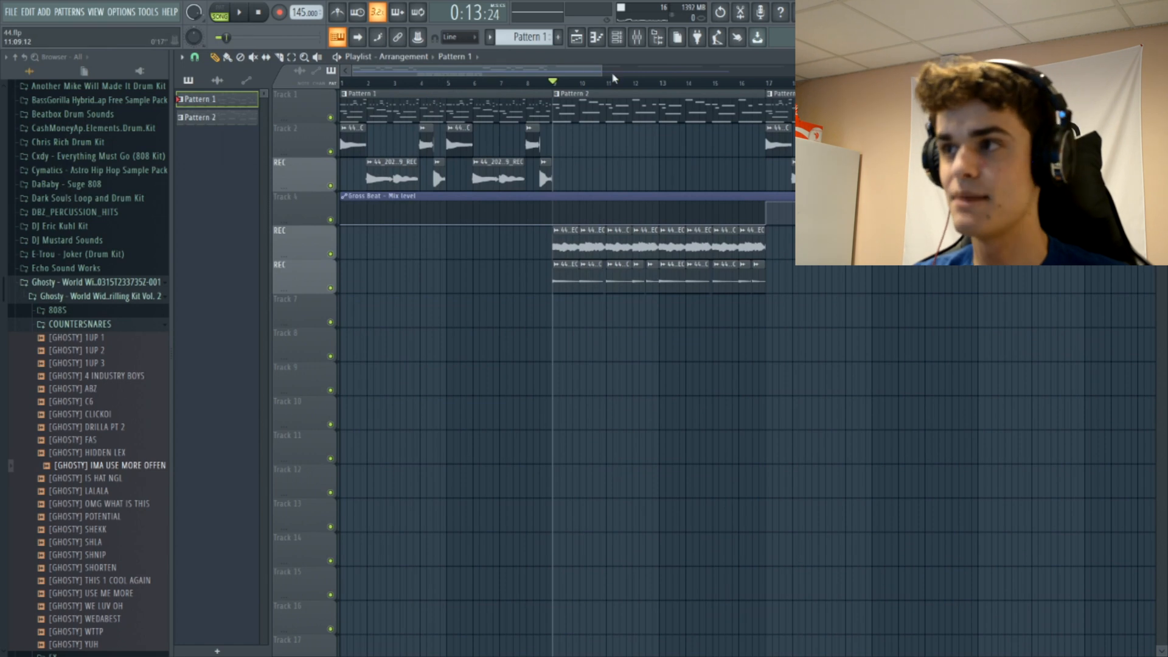
pyautogui.moveTo(571, 60); pyautogui.dragTo(592, 74)
pyautogui.press('space')
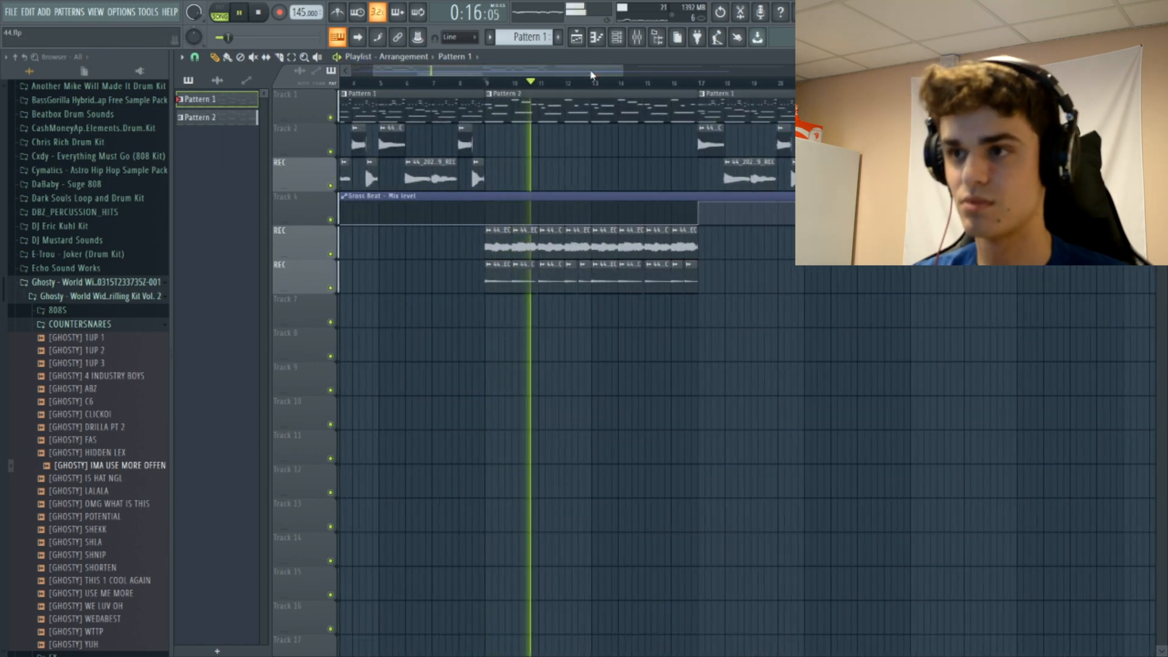
pyautogui.press('space')
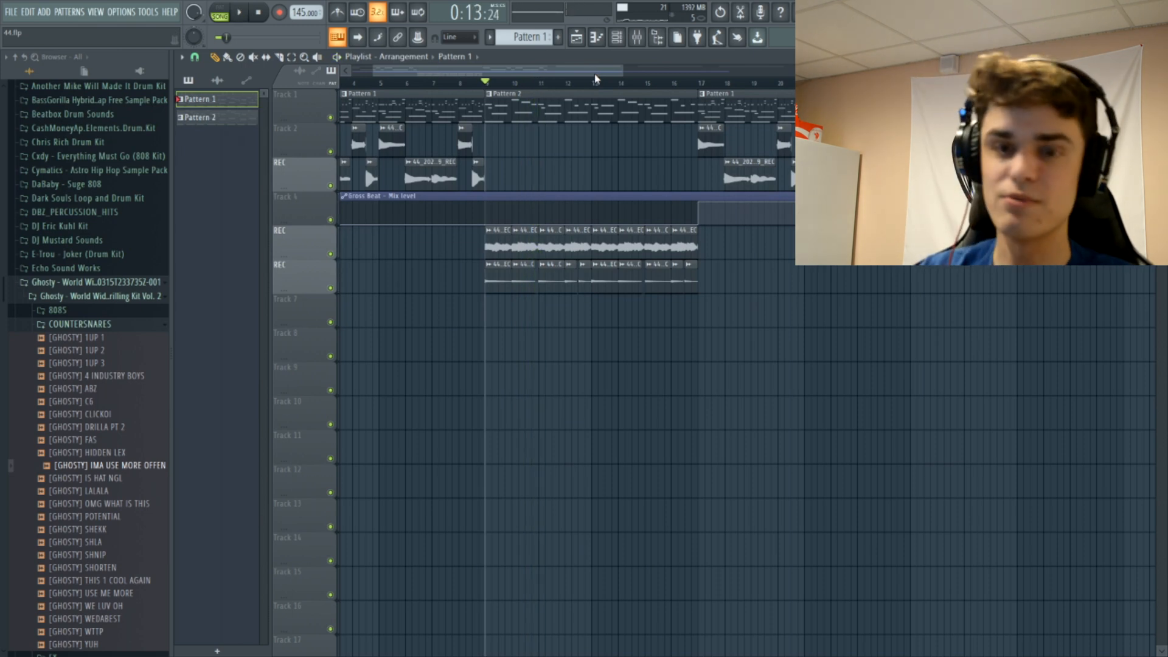
# - Play track 1 in isolation from bar 17, restore all tracks, and play the full arrangement from bar 1
pyautogui.moveTo(611, 74); pyautogui.dragTo(670, 74)
pyautogui.moveTo(543, 74)
pyautogui.mouseDown()
pyautogui.moveTo(560, 74)
pyautogui.moveTo(520, 74)
pyautogui.mouseUp()
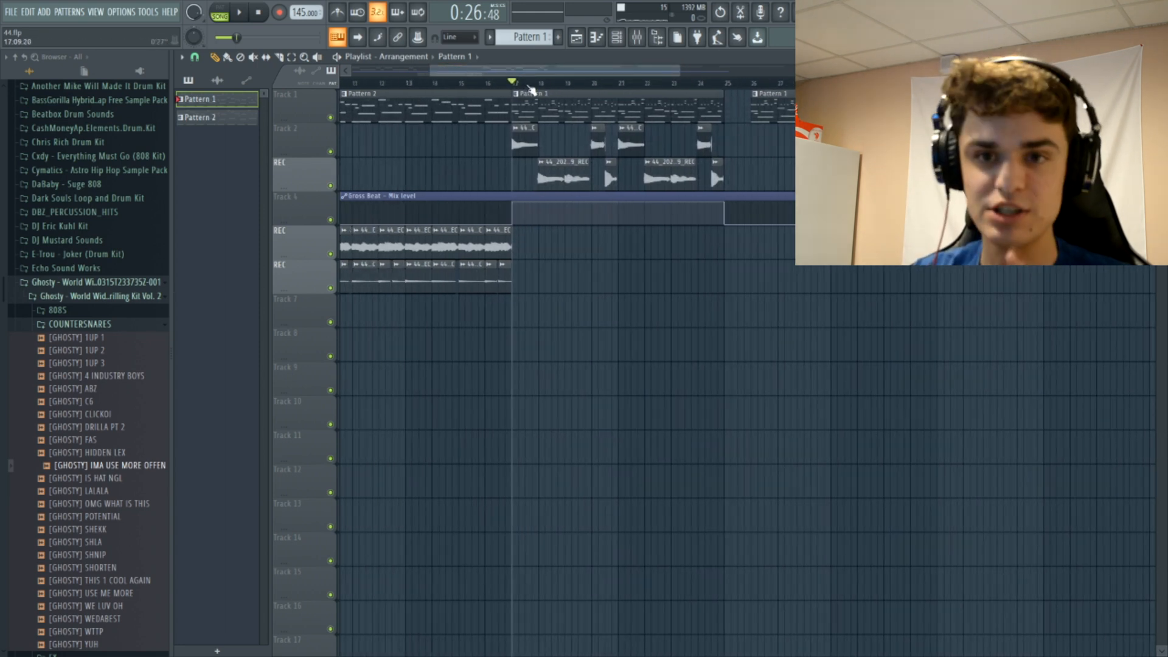
pyautogui.moveTo(565, 74); pyautogui.dragTo(436, 101)
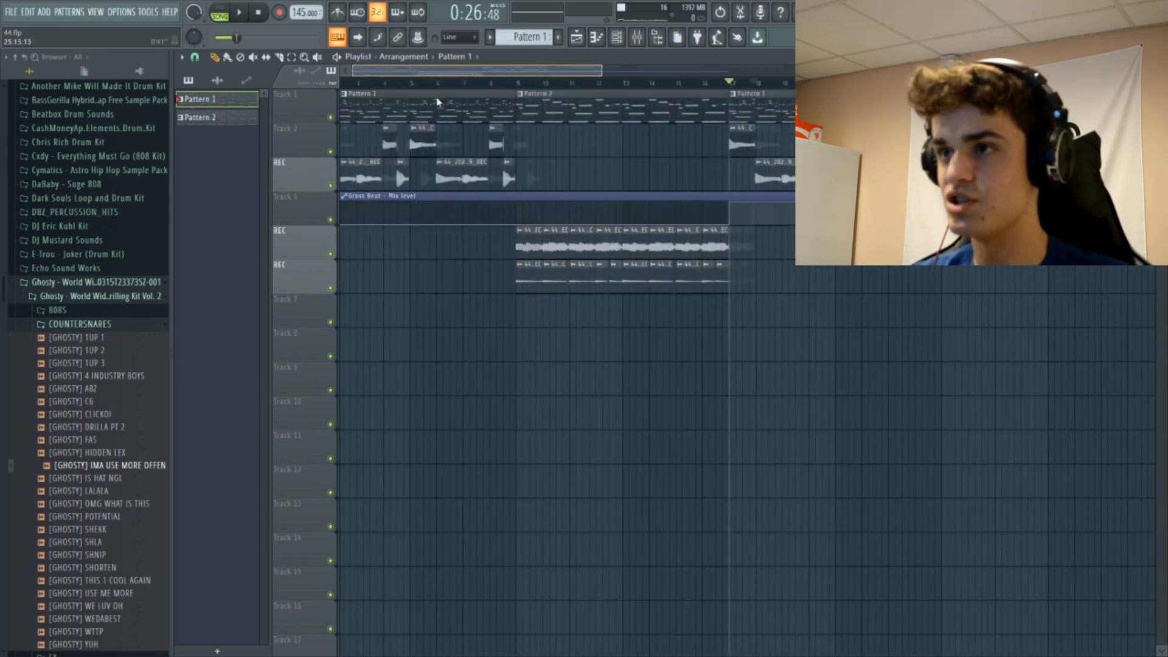
pyautogui.scroll(-2, 706, 164)
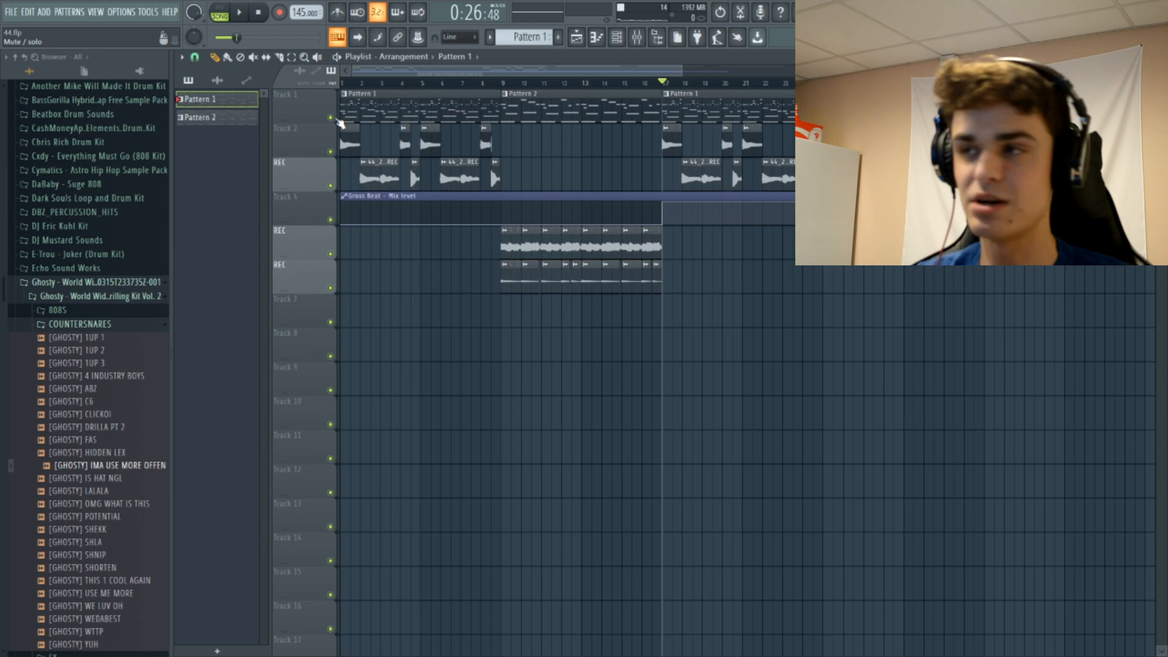
pyautogui.press('space')
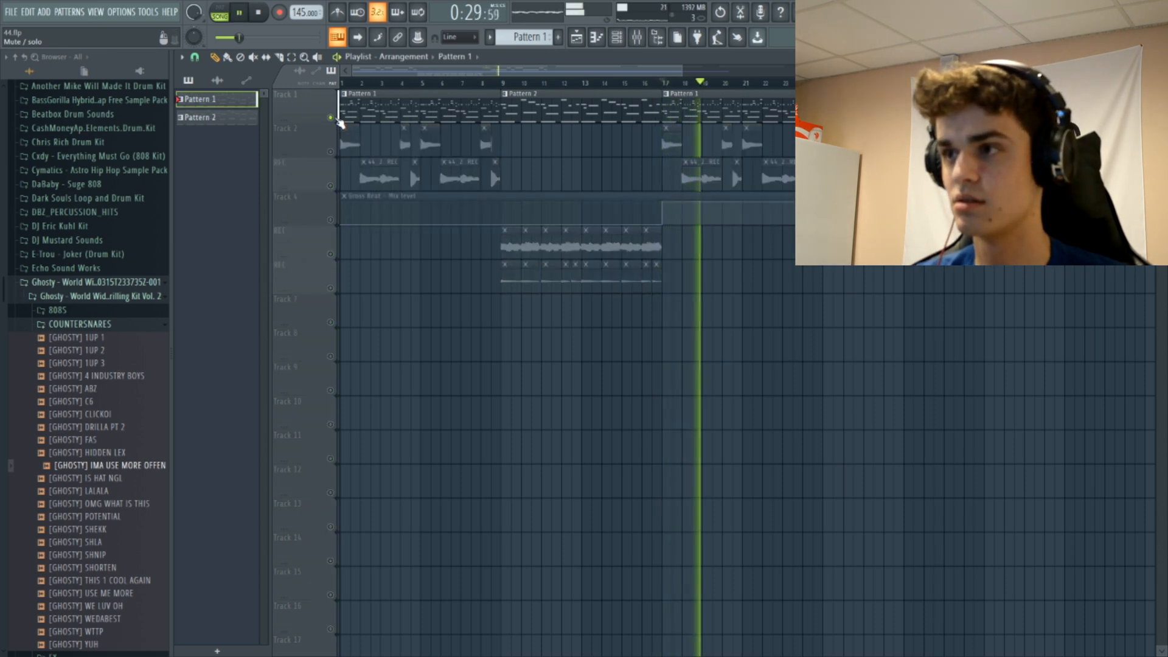
pyautogui.rightClick(333, 118)
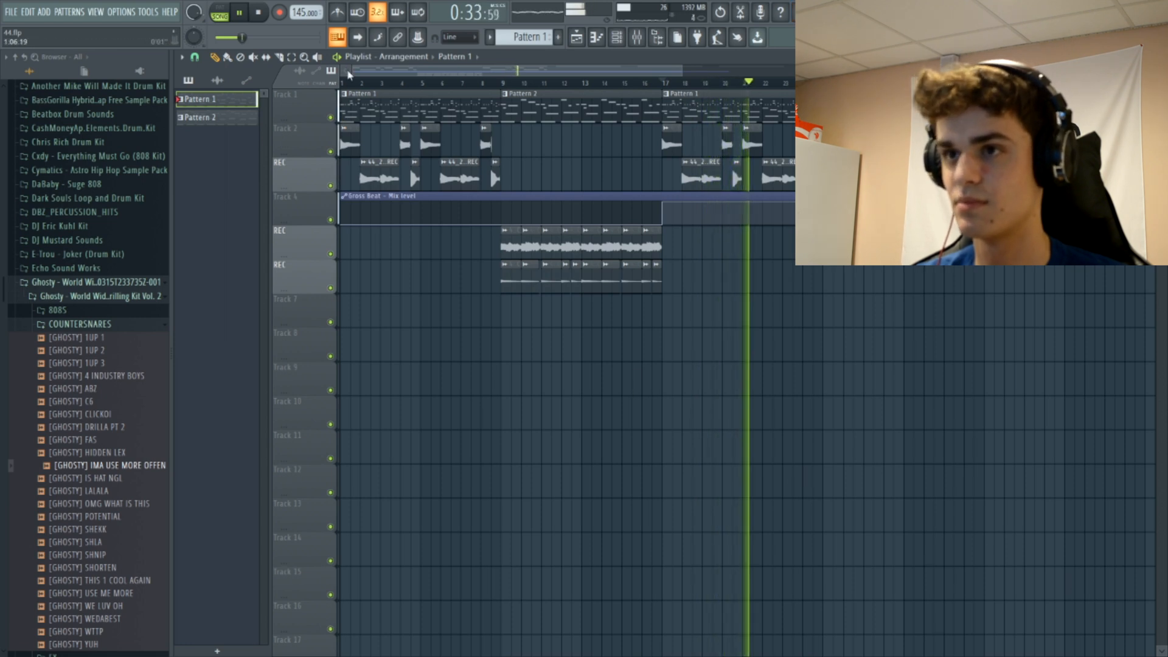
pyautogui.press('space')
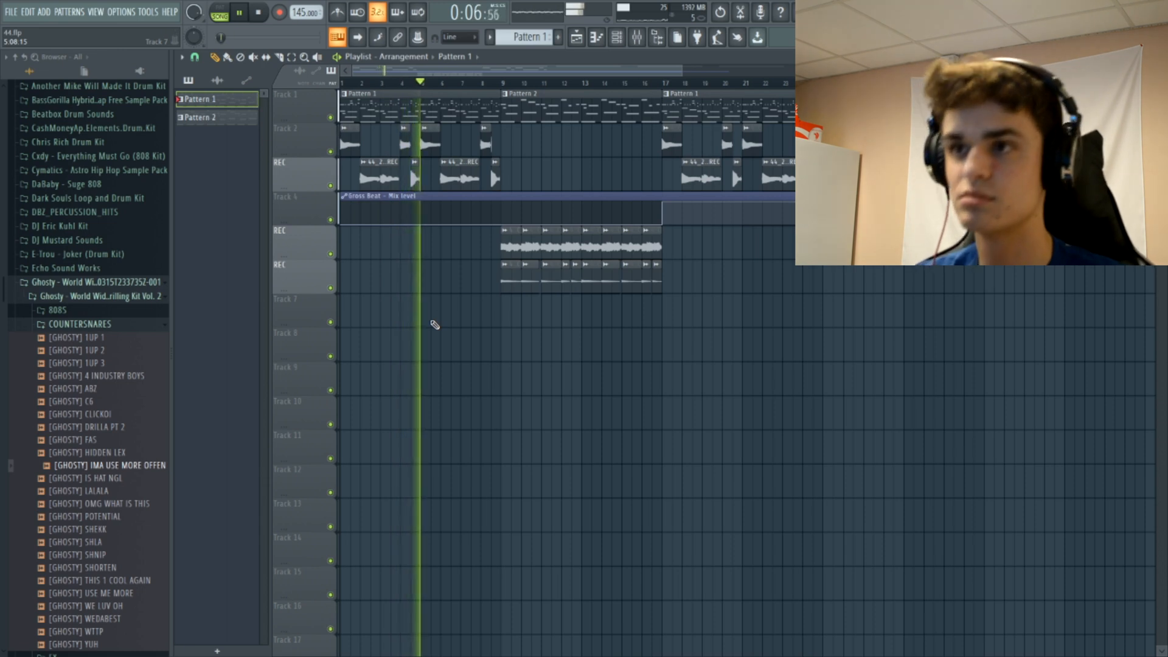
pyautogui.press('space')
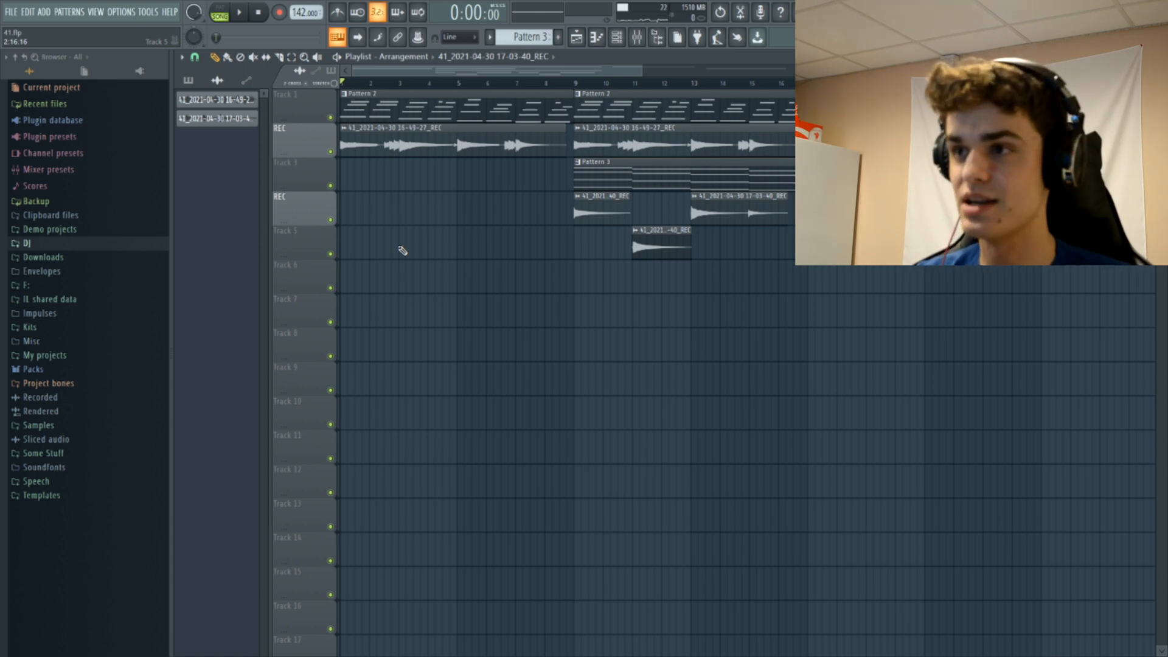
# - Play the arrangement of the 41.flp project from bar 1 with all tracks on
pyautogui.press('space')
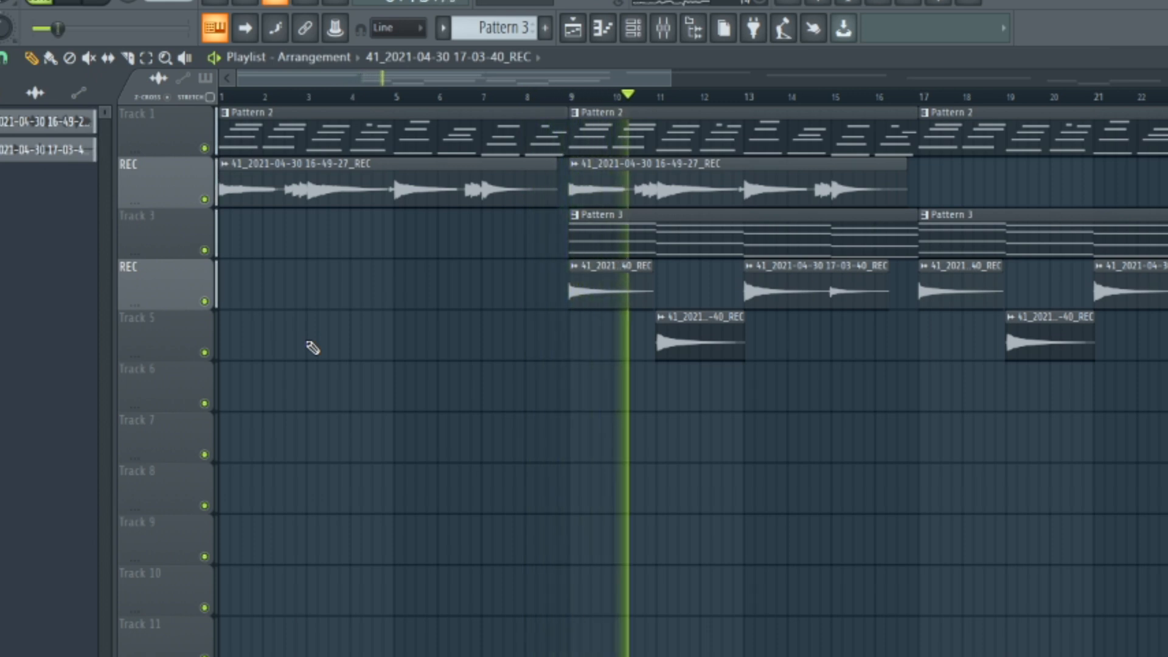
pyautogui.moveTo(634, 80); pyautogui.dragTo(742, 79)
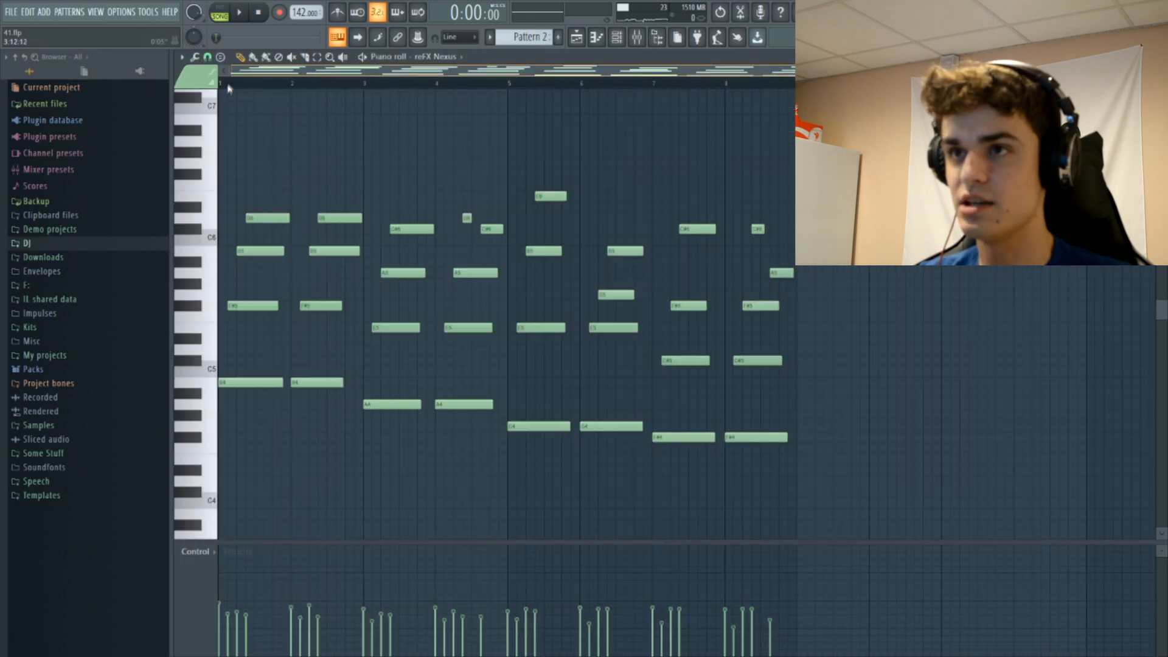
# - Compare Pattern 2's notes on the Ample Guitar M II Lite and reFX Nexus channels in the piano roll, and play the pattern
pyautogui.scroll(1, 563, 162)
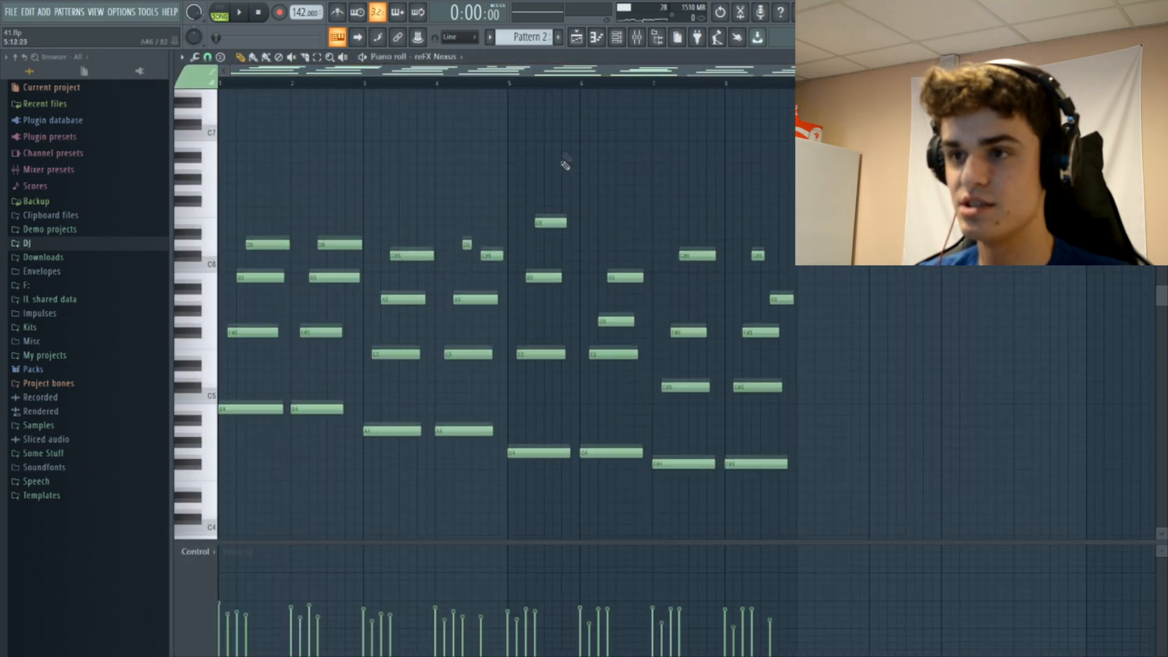
pyautogui.scroll(-1, 487, 104)
pyautogui.click(443, 57)
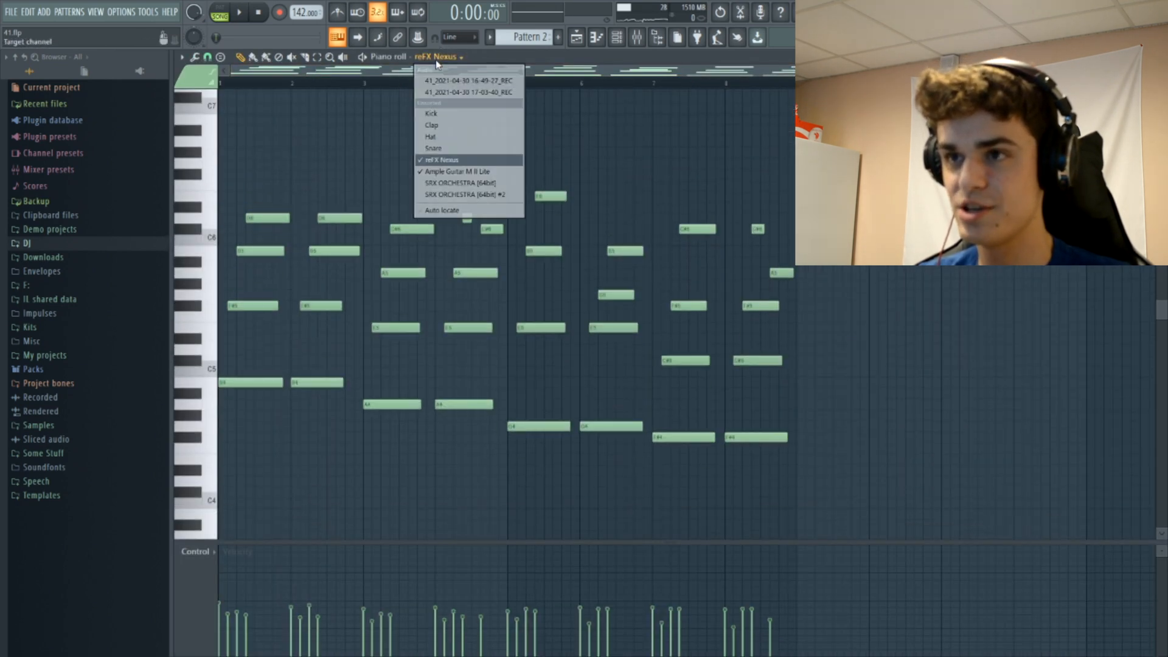
pyautogui.click(466, 172)
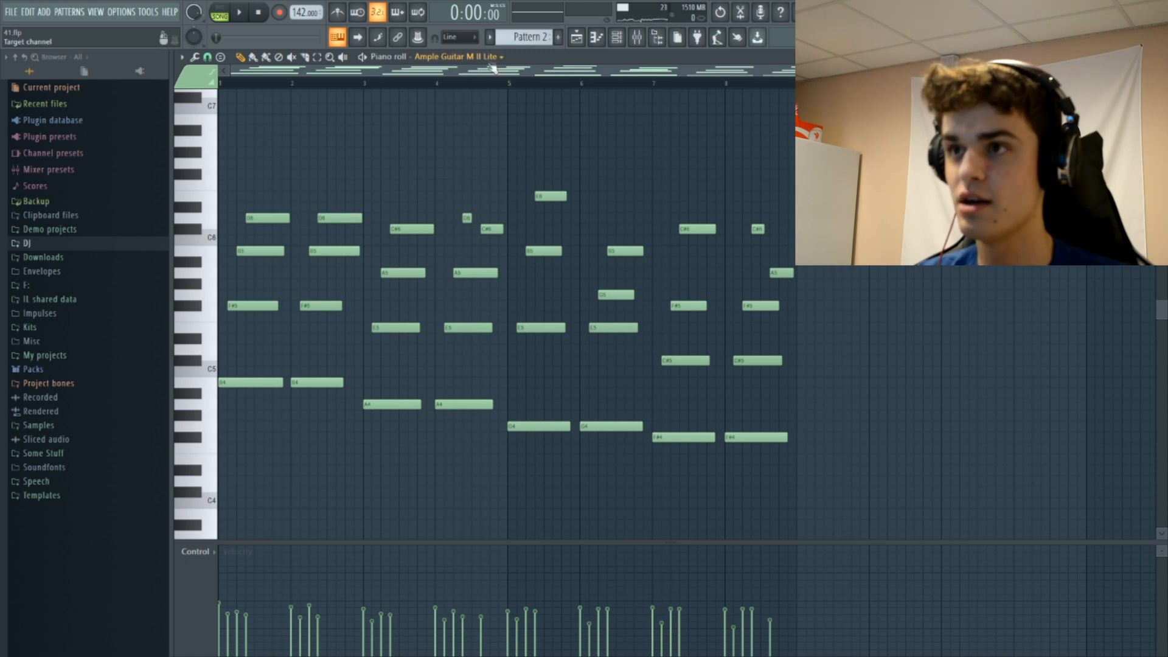
pyautogui.click(458, 58)
pyautogui.click(453, 162)
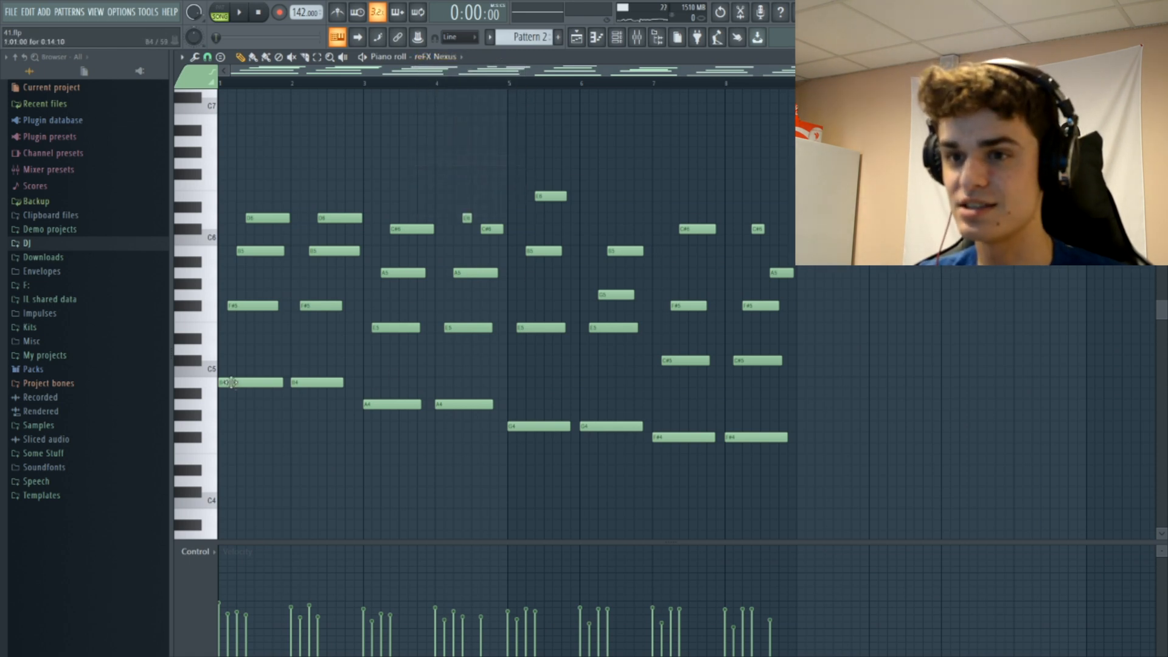
pyautogui.press('space')
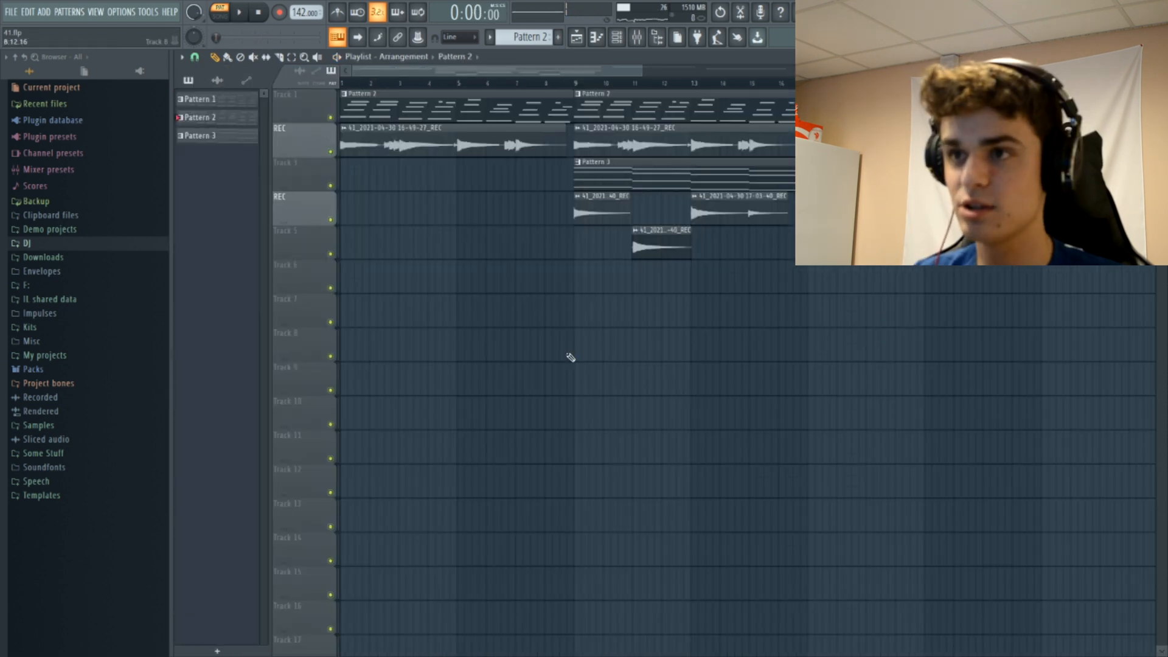
# - Play the recording on track 2 in isolation from bar 1, and restore all tracks
pyautogui.rightClick(331, 152)
pyautogui.moveTo(640, 68); pyautogui.dragTo(507, 83)
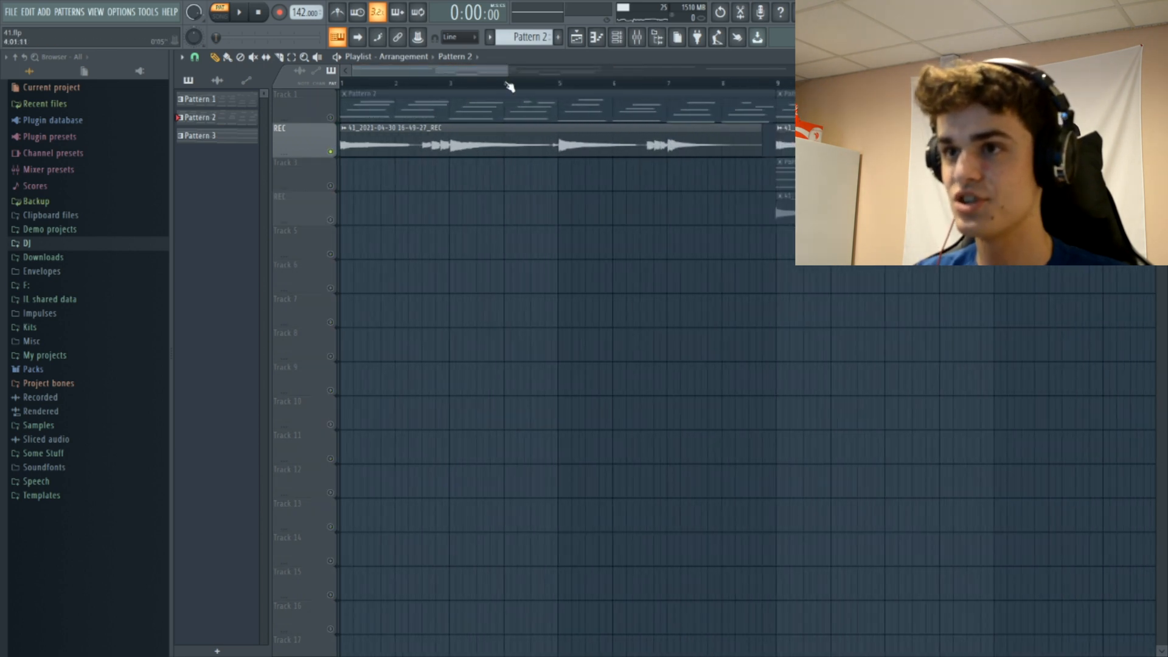
pyautogui.rightClick(331, 151)
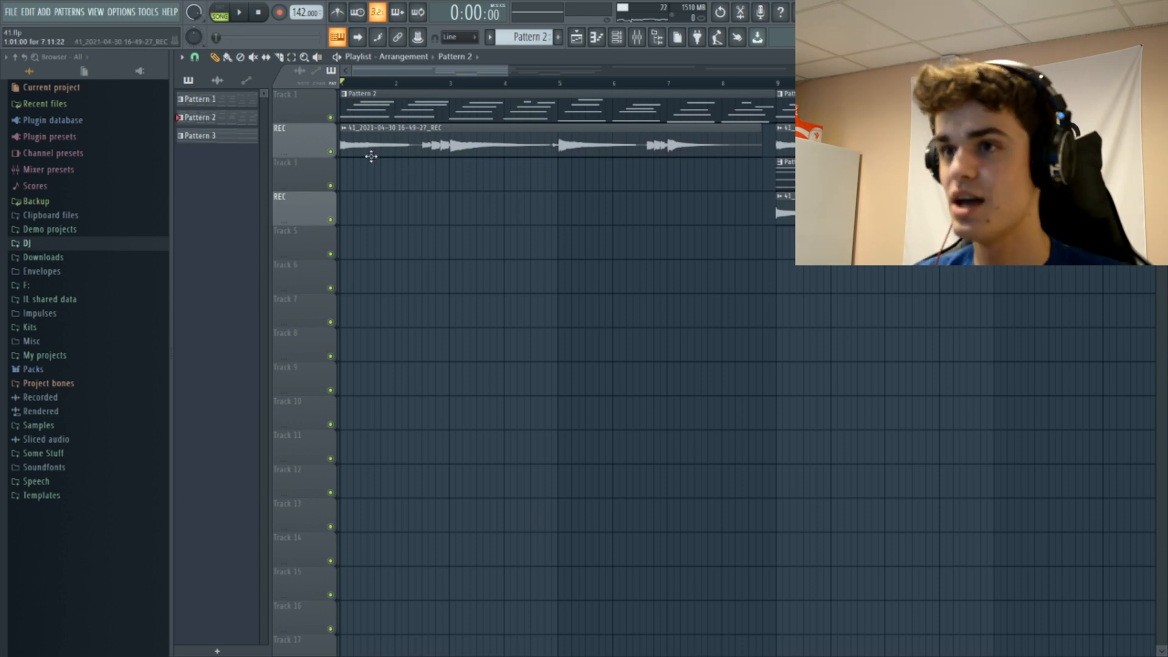
pyautogui.rightClick(334, 153)
pyautogui.press('space')
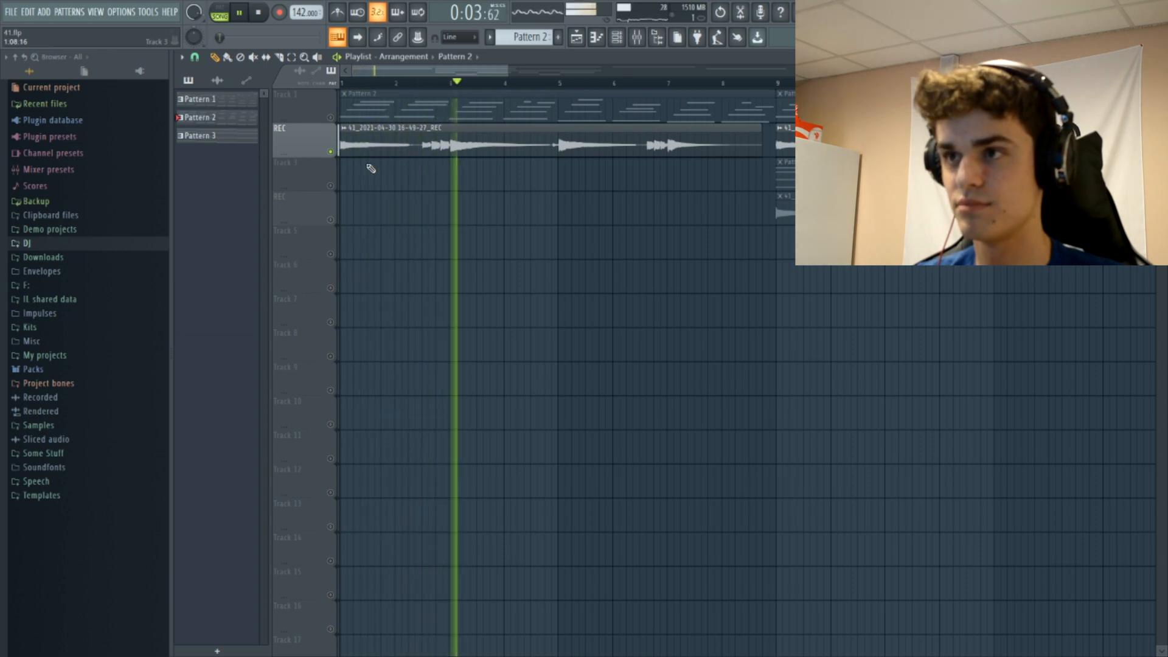
pyautogui.rightClick(335, 153)
pyautogui.press('space')
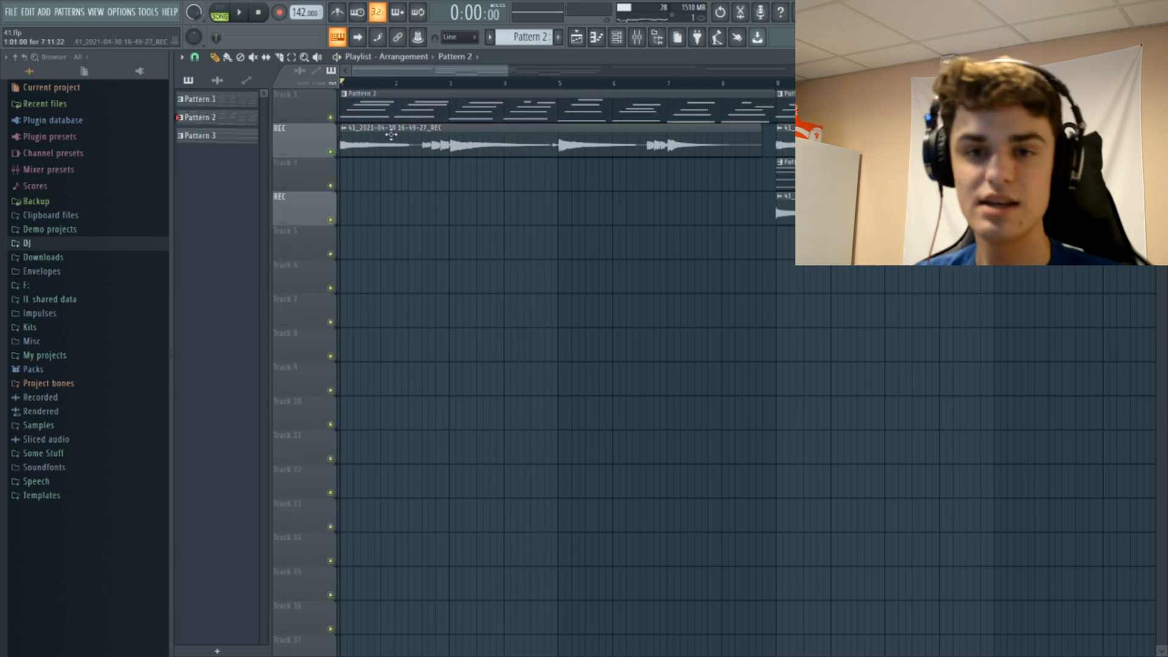
# - Set the playback position to bar 9 and compare Pattern 3's notes on the SRX ORCHESTRA and SRX ORCHESTRA #2 channels in the piano roll
pyautogui.moveTo(502, 71); pyautogui.dragTo(657, 90)
pyautogui.click(397, 85)
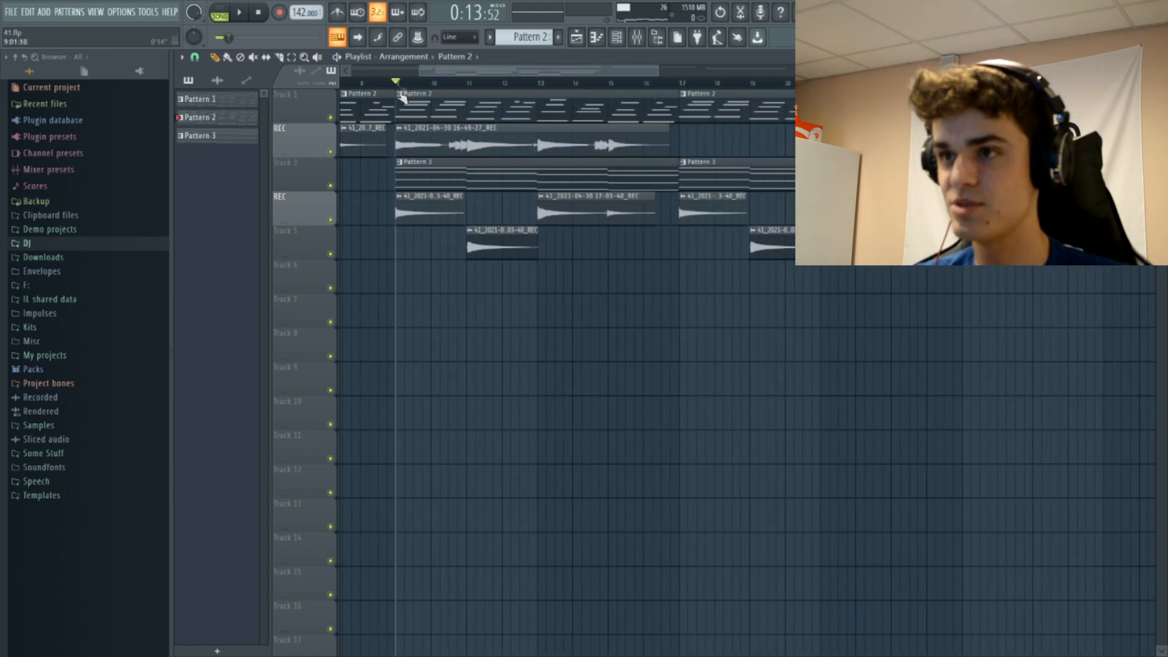
pyautogui.doubleClick(394, 182)
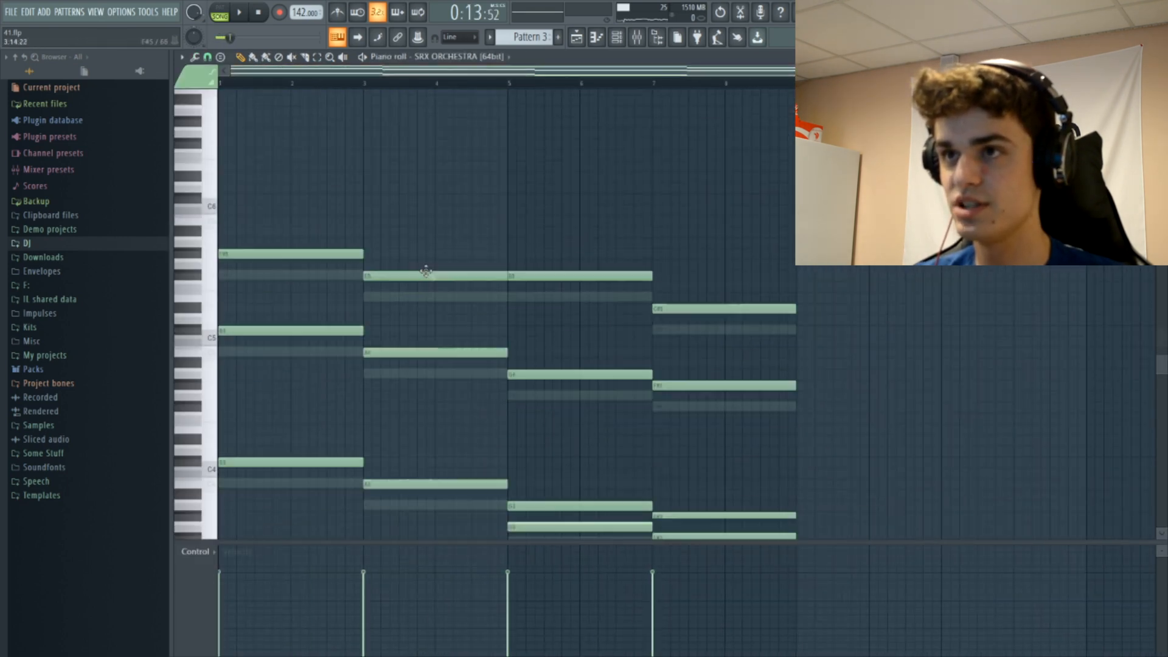
pyautogui.click(463, 56)
pyautogui.click(478, 205)
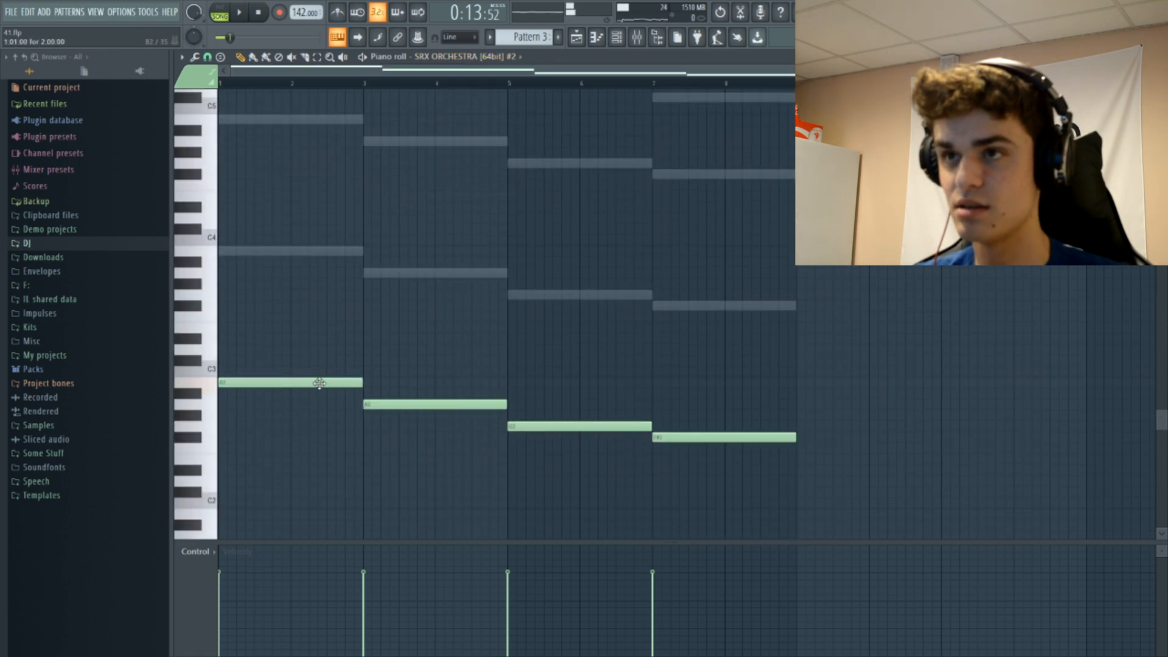
pyautogui.click(463, 56)
pyautogui.click(468, 172)
pyautogui.click(462, 56)
pyautogui.click(468, 188)
# - Play Pattern 3 and examine its chord notes on the first SRX ORCHESTRA channel
pyautogui.press('space')
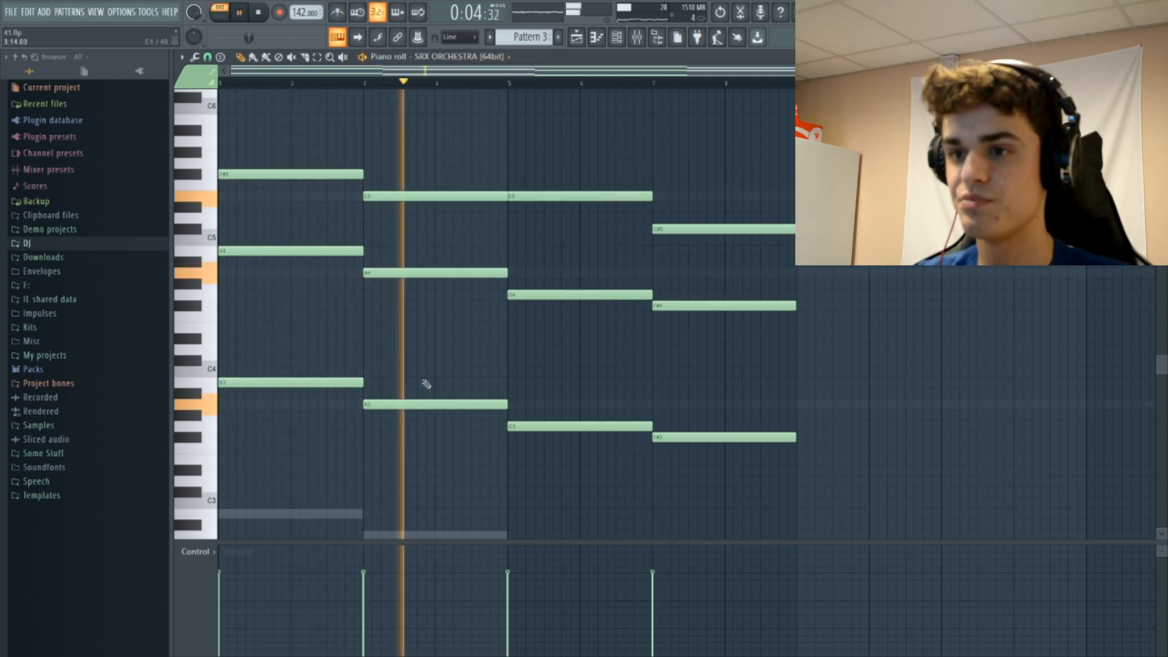
pyautogui.press('space')
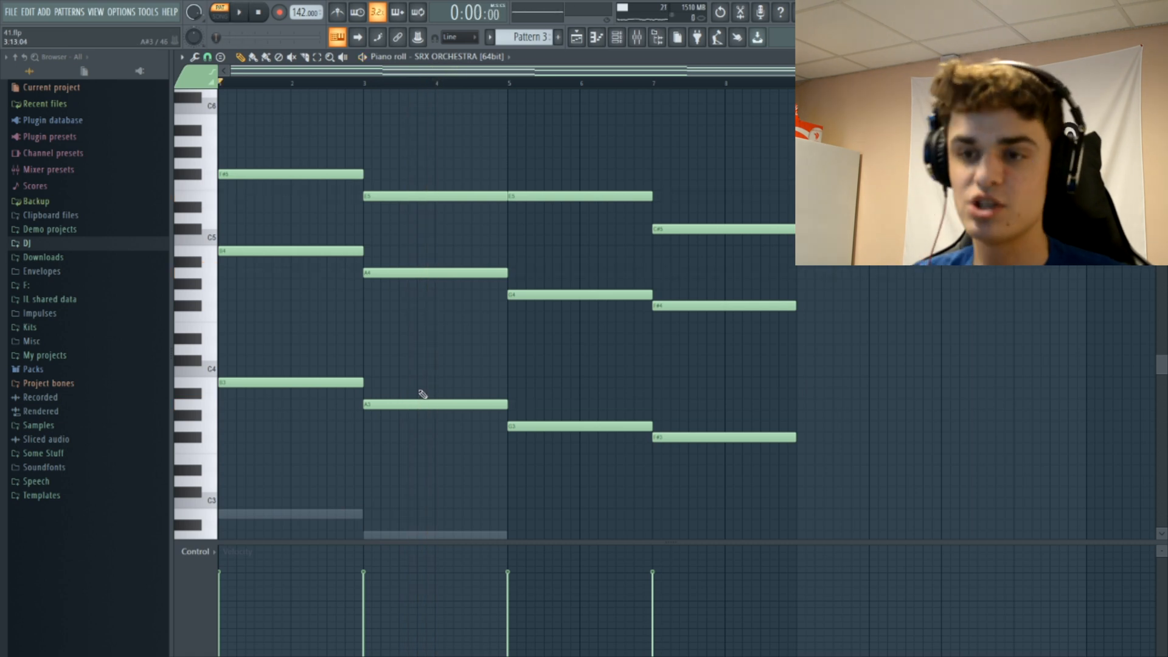
pyautogui.scroll(3, 197, 234)
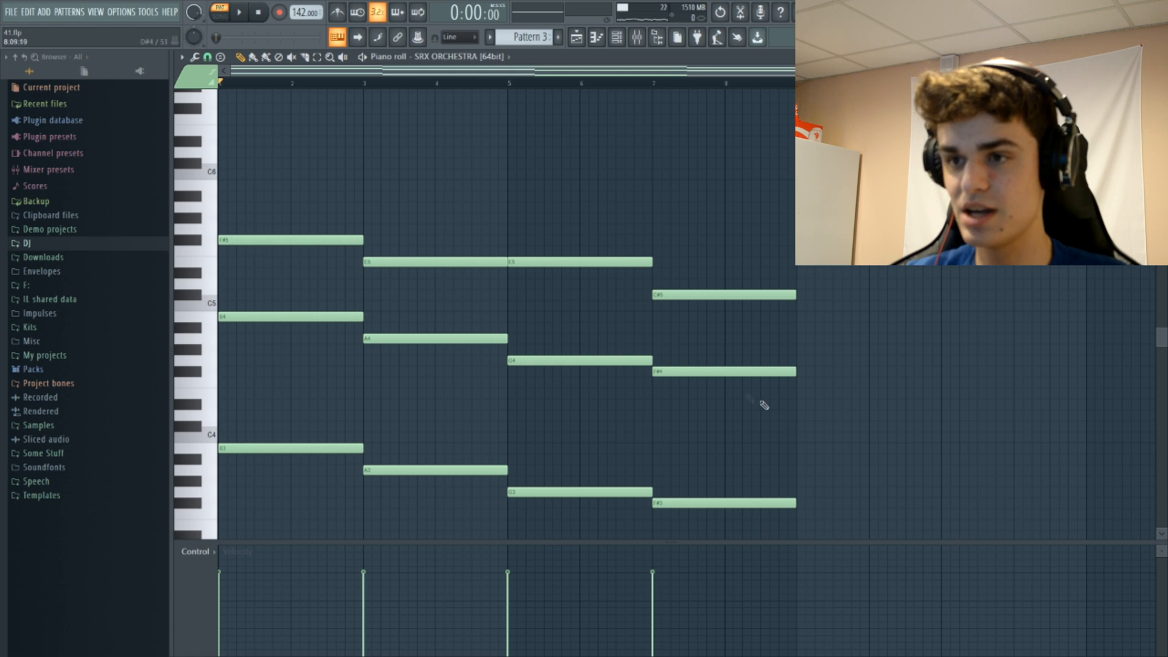
pyautogui.scroll(2, 460, 448)
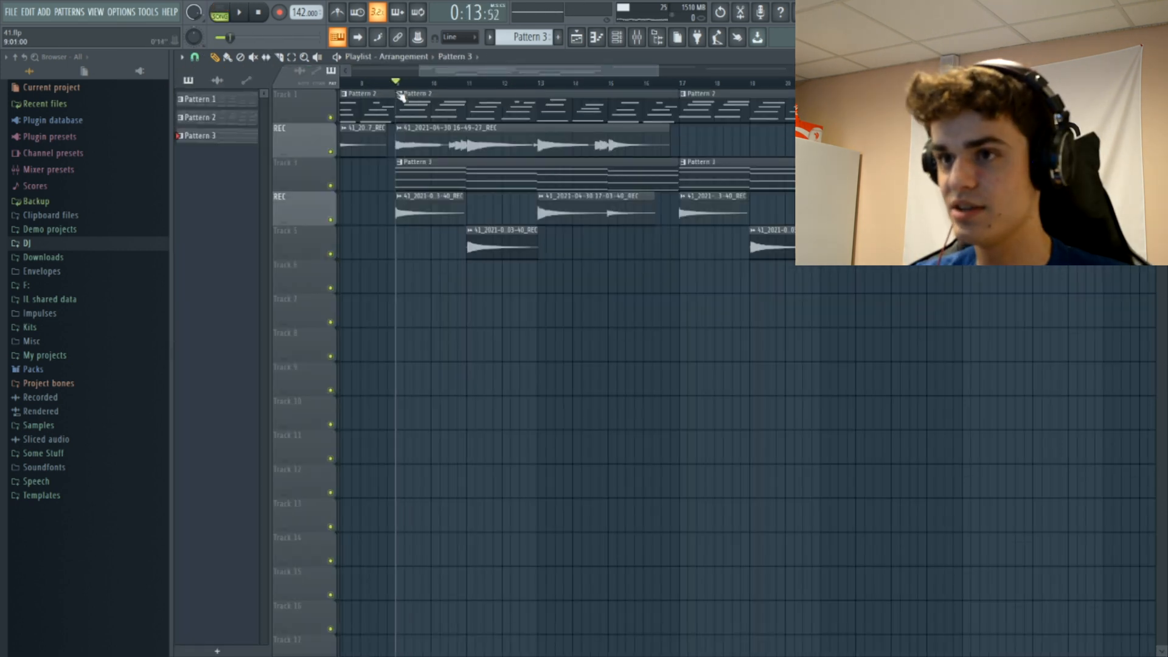
# - Play the recordings on tracks 4 and 5 in isolation from bar 9, and bring in track 2 during playback
pyautogui.rightClick(330, 219)
pyautogui.click(330, 254)
pyautogui.press('space')
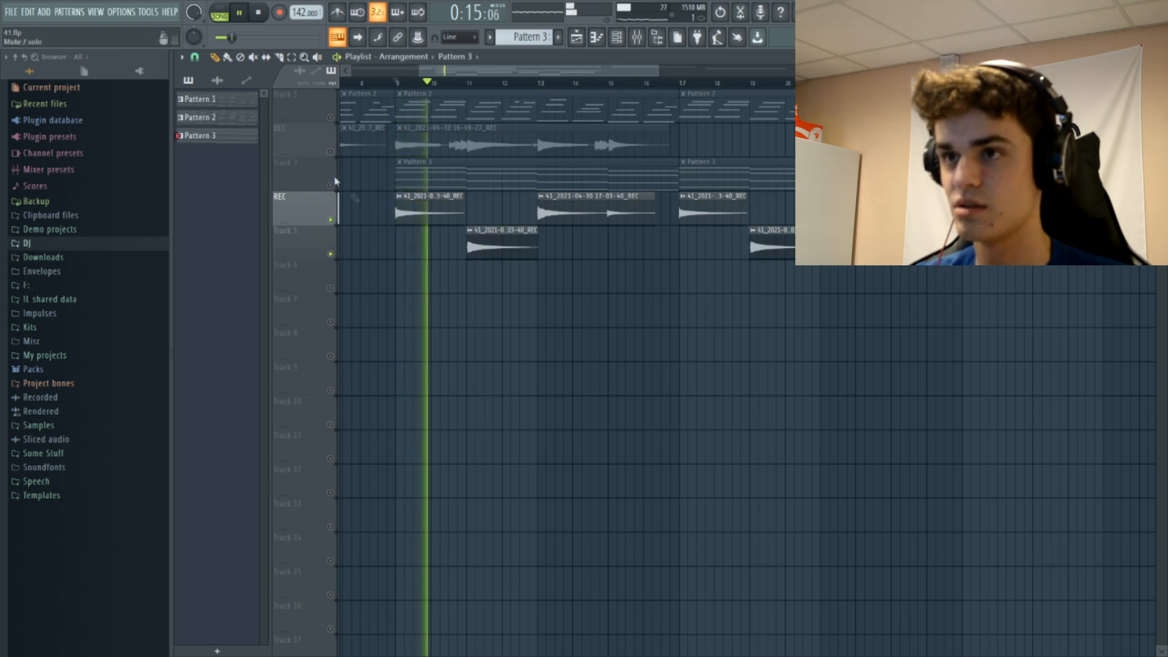
pyautogui.click(330, 152)
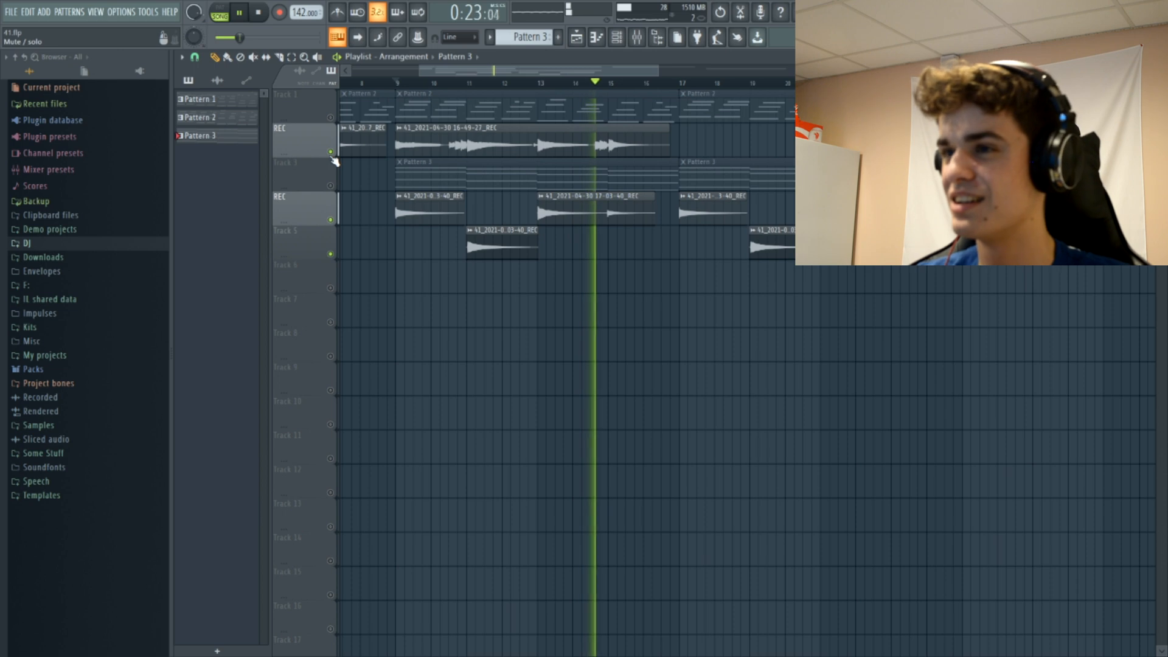
pyautogui.press('space')
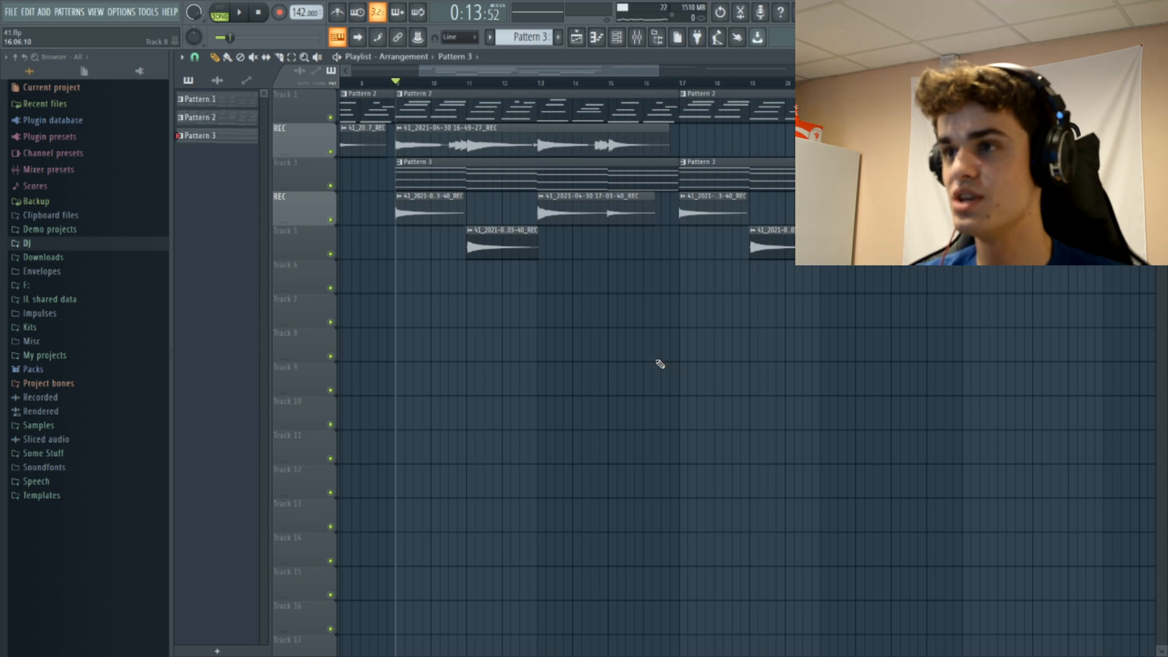
# - Play the separate Pattern 2 clip after bar 25 and the standalone recording at bar 35
pyautogui.moveTo(659, 70); pyautogui.dragTo(780, 91)
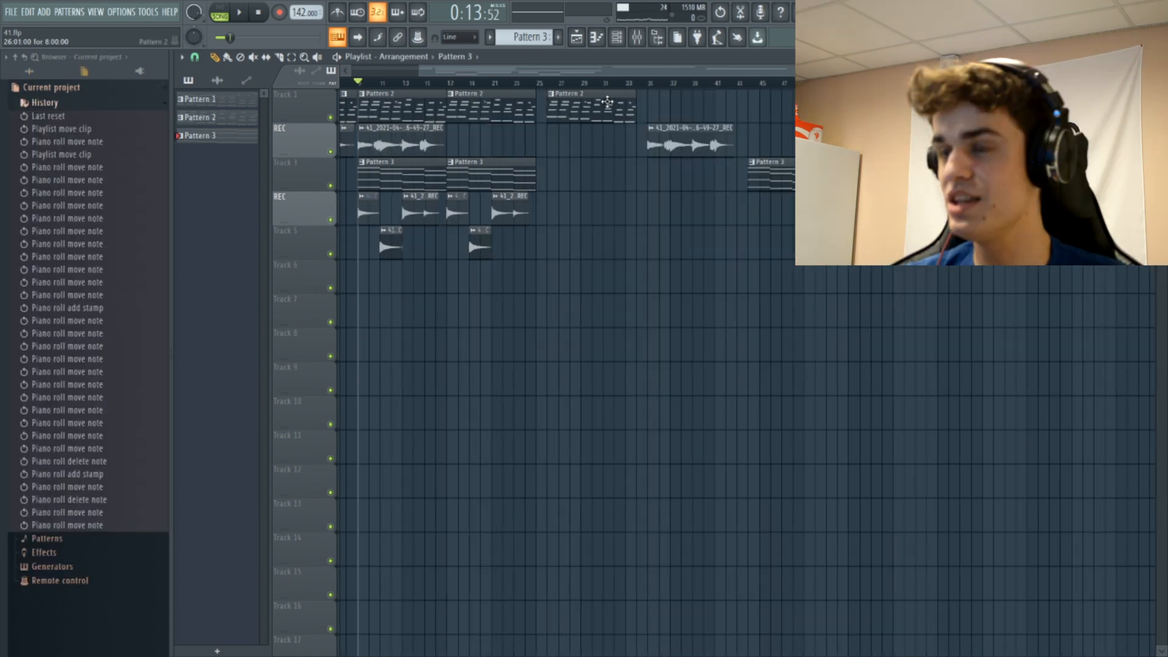
pyautogui.moveTo(551, 84); pyautogui.dragTo(528, 91)
pyautogui.press('space')
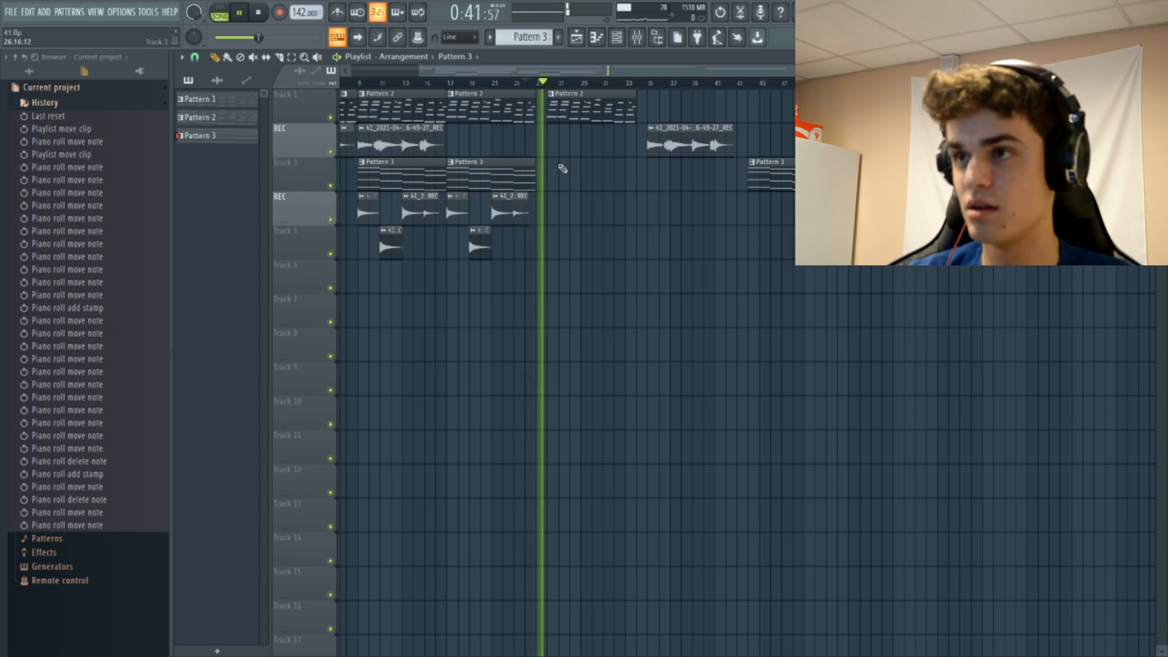
pyautogui.moveTo(555, 91); pyautogui.dragTo(653, 93)
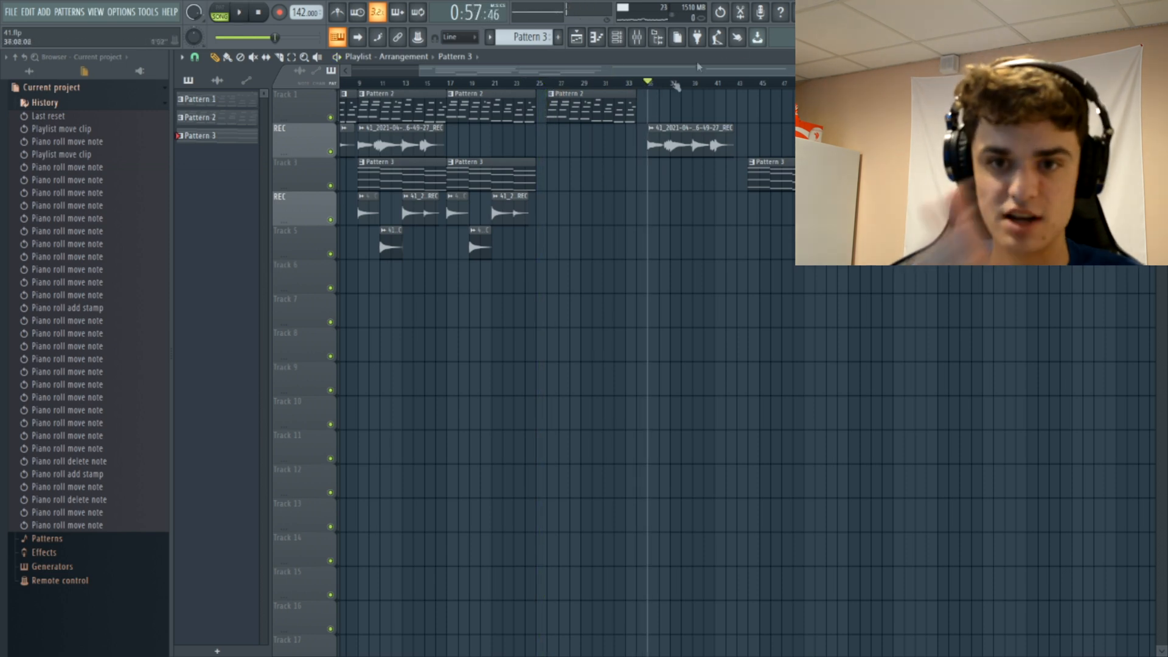
pyautogui.hscroll(-3, 743, 78)
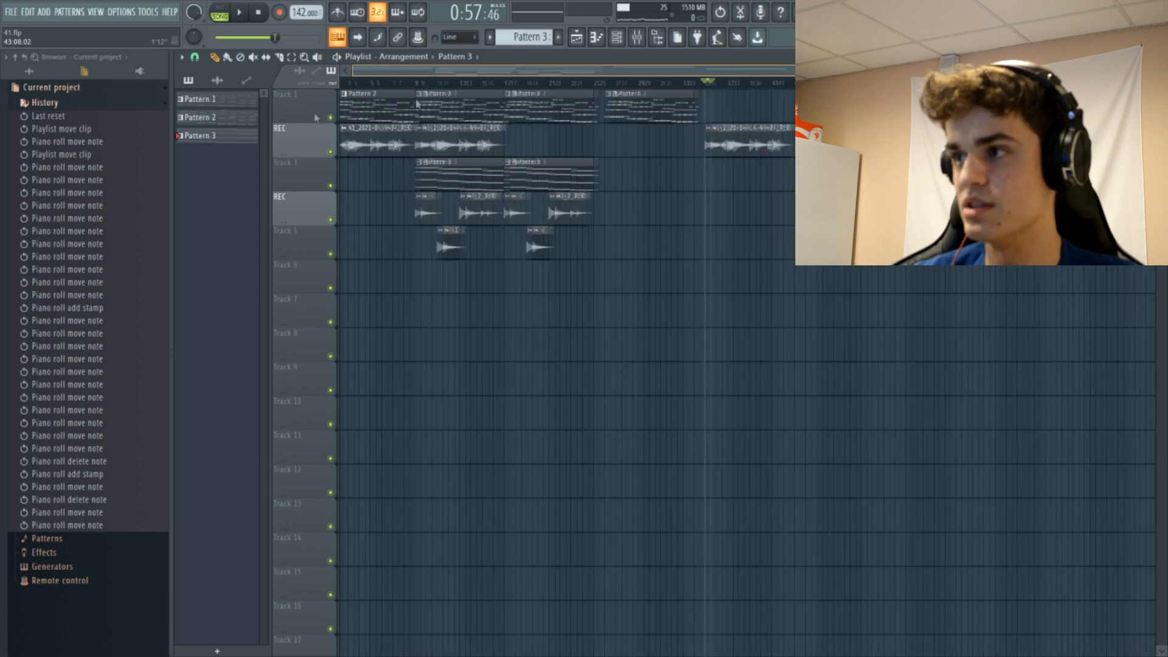
pyautogui.press('space')
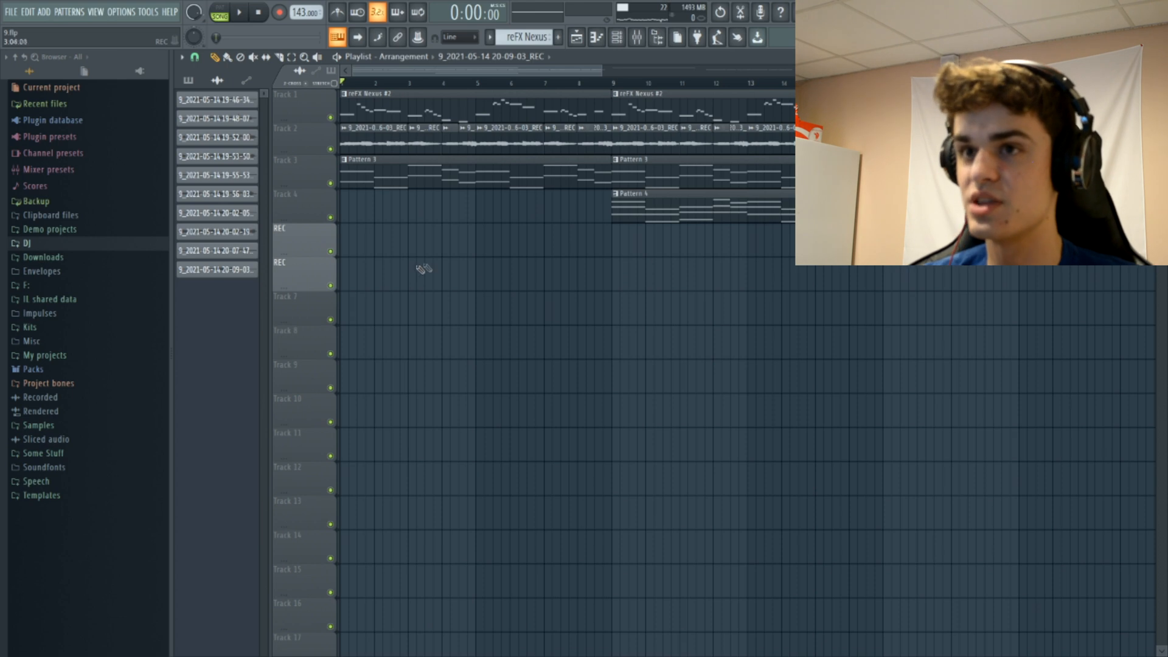
# - Place the reFX Nexus pattern from the project's pattern list at bar 1 on track 4, and mute track 2
pyautogui.click(188, 80)
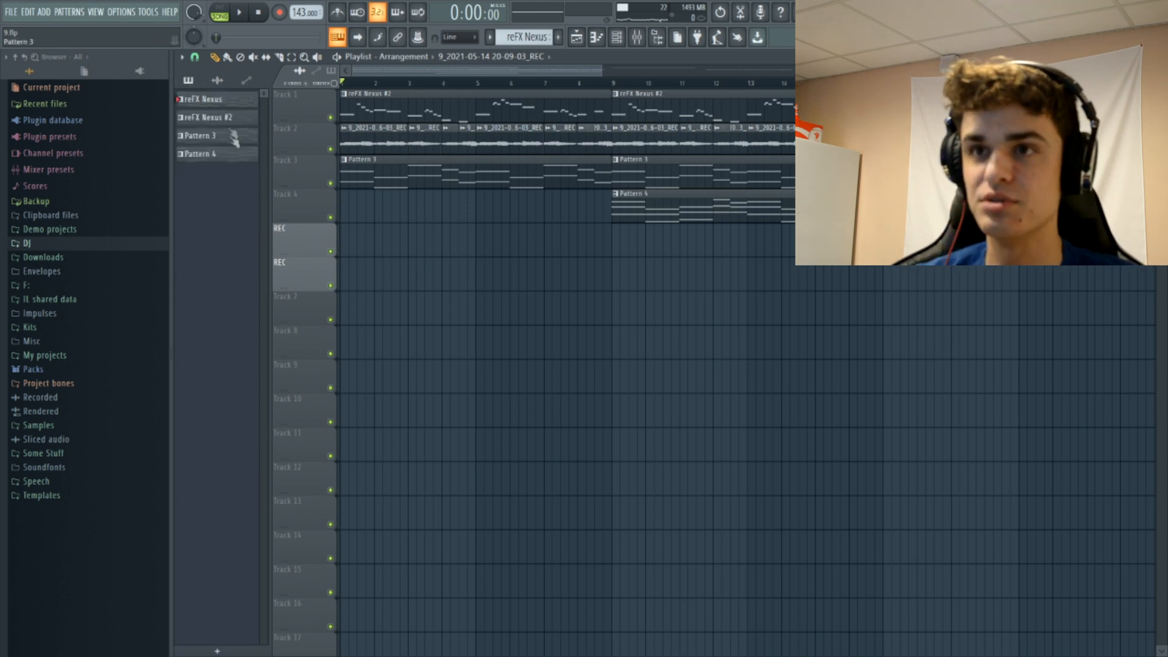
pyautogui.moveTo(227, 103); pyautogui.dragTo(343, 277)
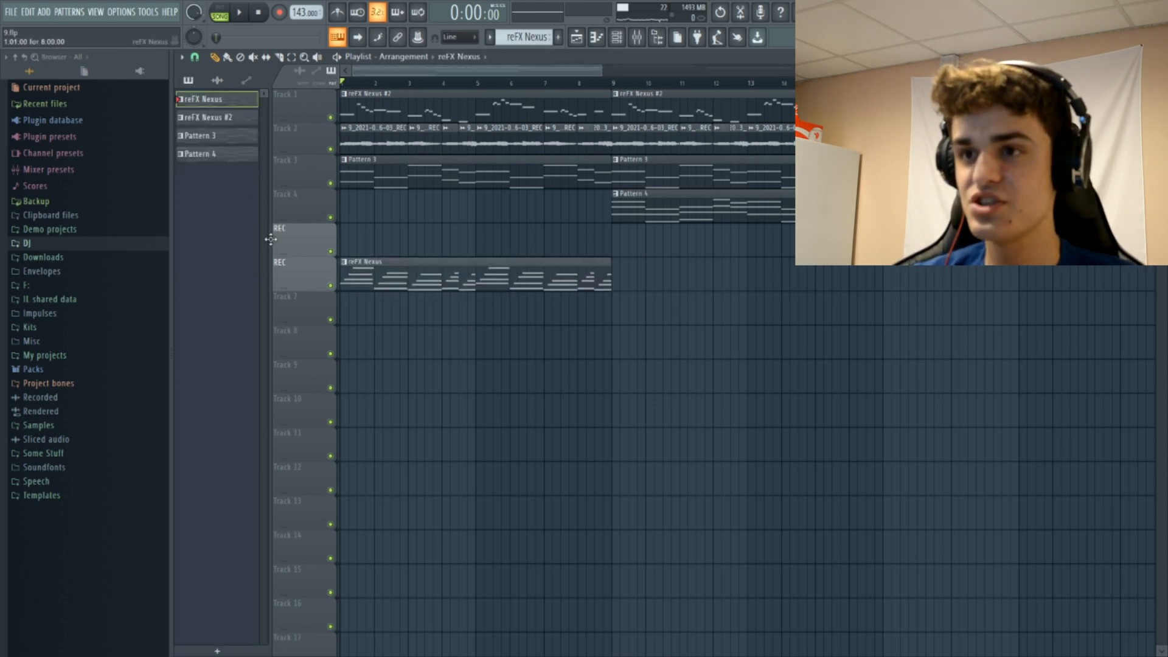
pyautogui.doubleClick(381, 284)
pyautogui.click(576, 37)
pyautogui.click(331, 149)
pyautogui.moveTo(390, 283); pyautogui.dragTo(357, 185)
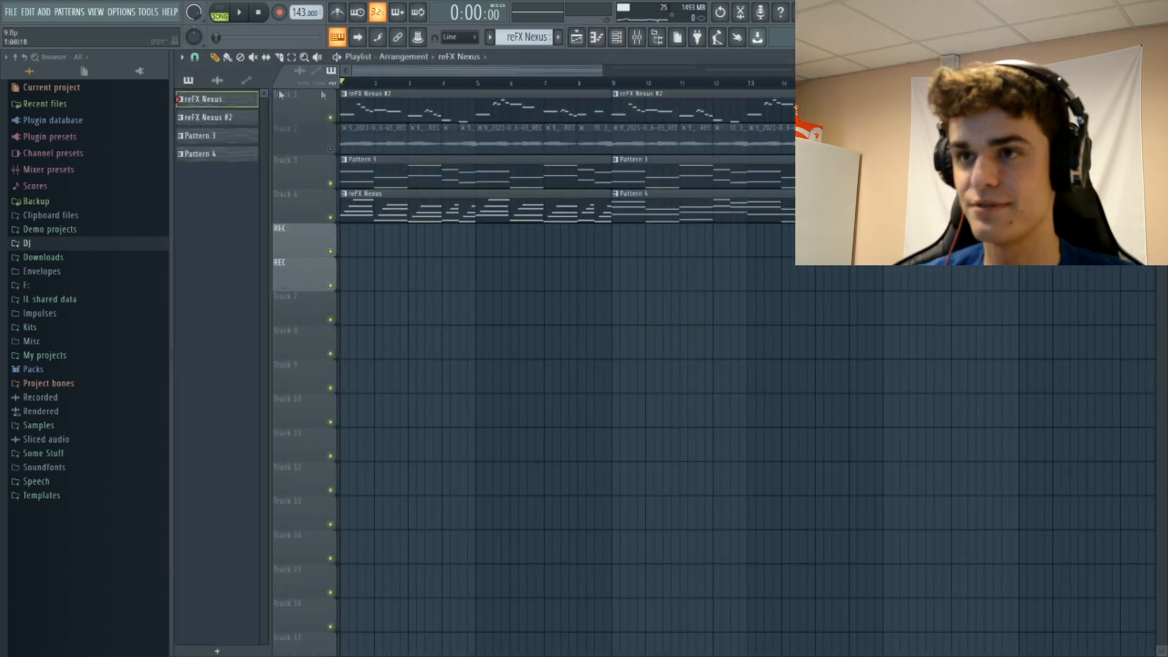
# - Examine the reFX Nexus #2 melody and Pattern 3's SRX ORCHESTRA notes in the piano roll
pyautogui.doubleClick(396, 106)
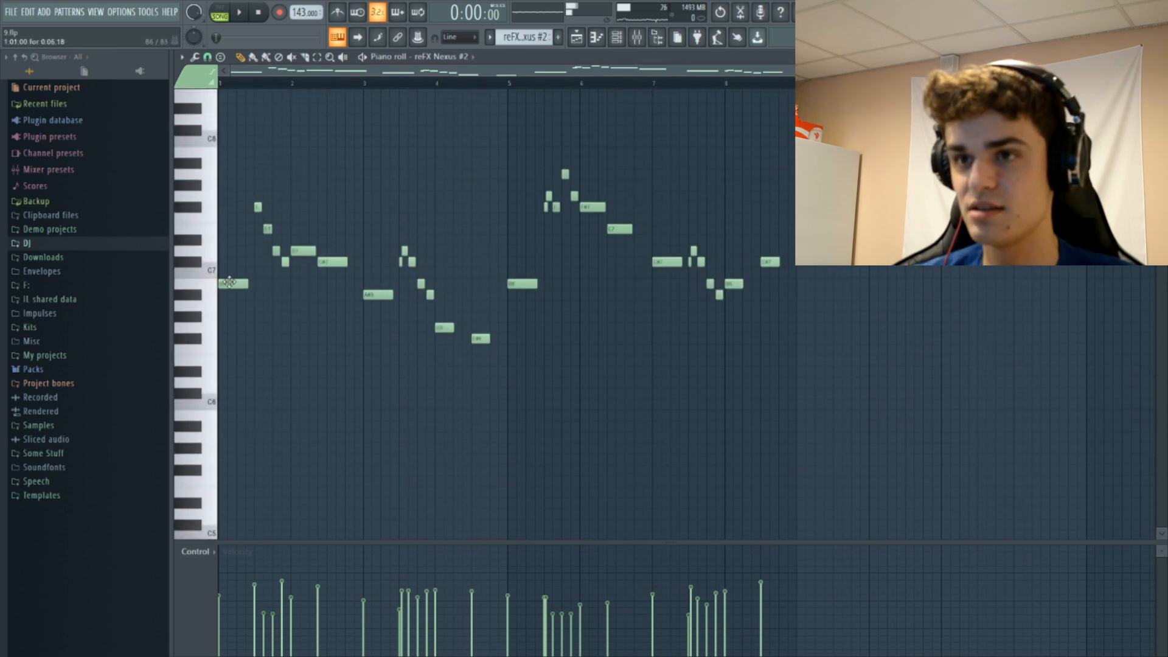
pyautogui.click(574, 37)
pyautogui.doubleClick(381, 175)
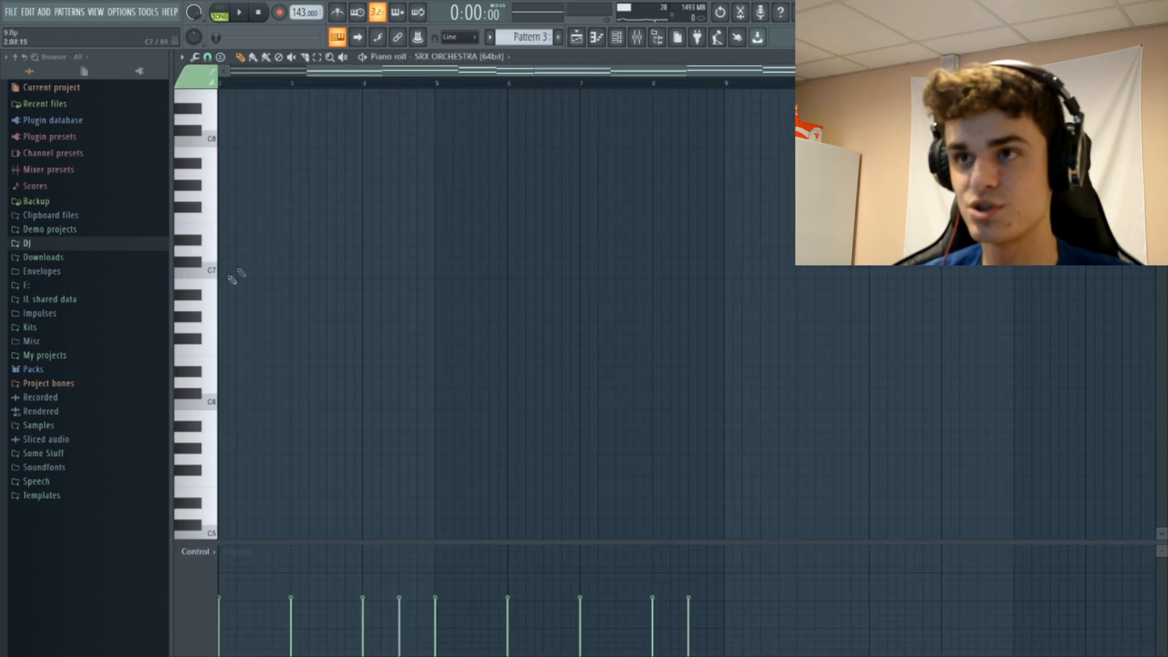
pyautogui.click(314, 262)
pyautogui.rightClick(314, 263)
pyautogui.scroll(-12, 329, 274)
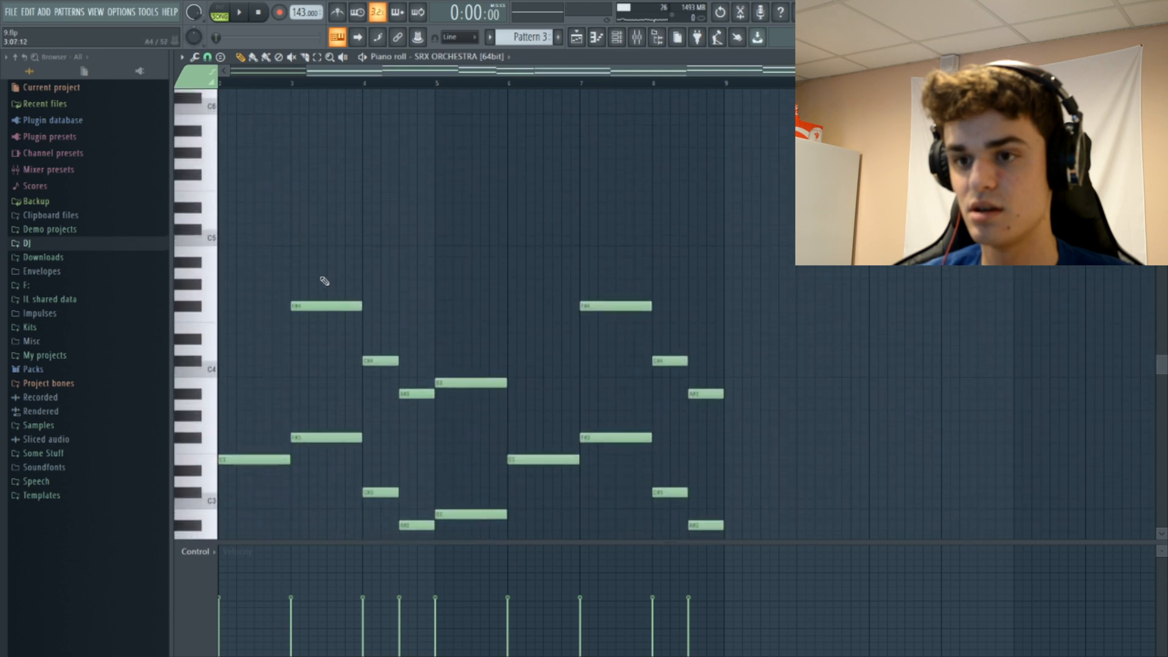
pyautogui.moveTo(207, 383); pyautogui.dragTo(208, 414)
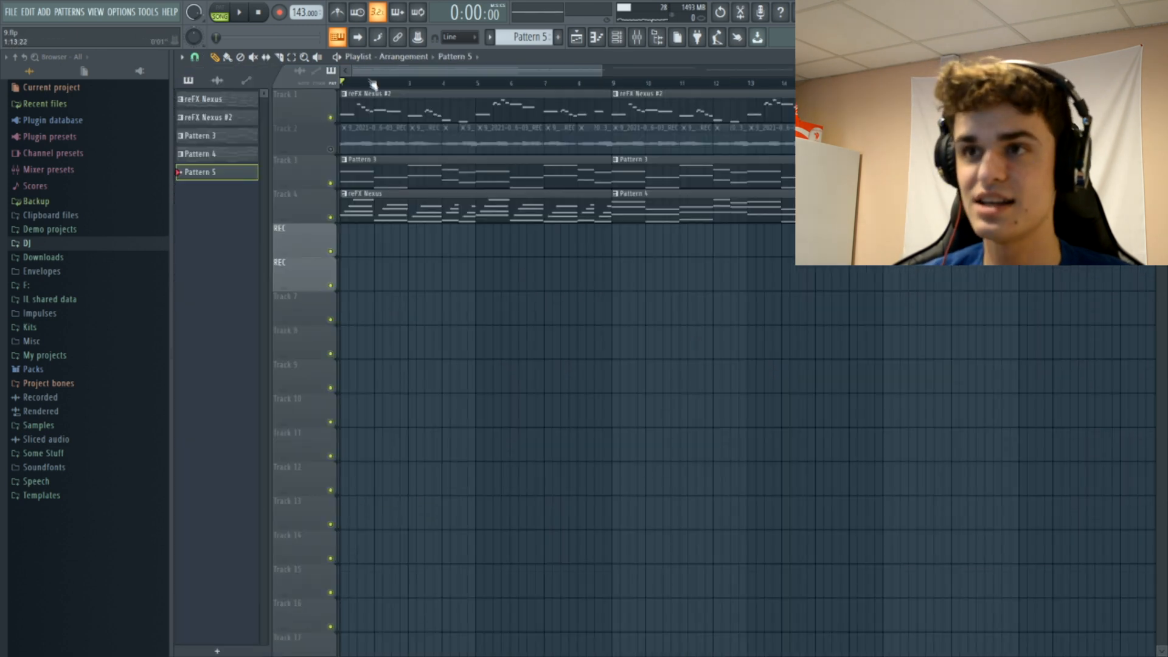
# - Play the arrangement from bar 1 with the reFX Nexus clip on and track 2 muted
pyautogui.press('space')
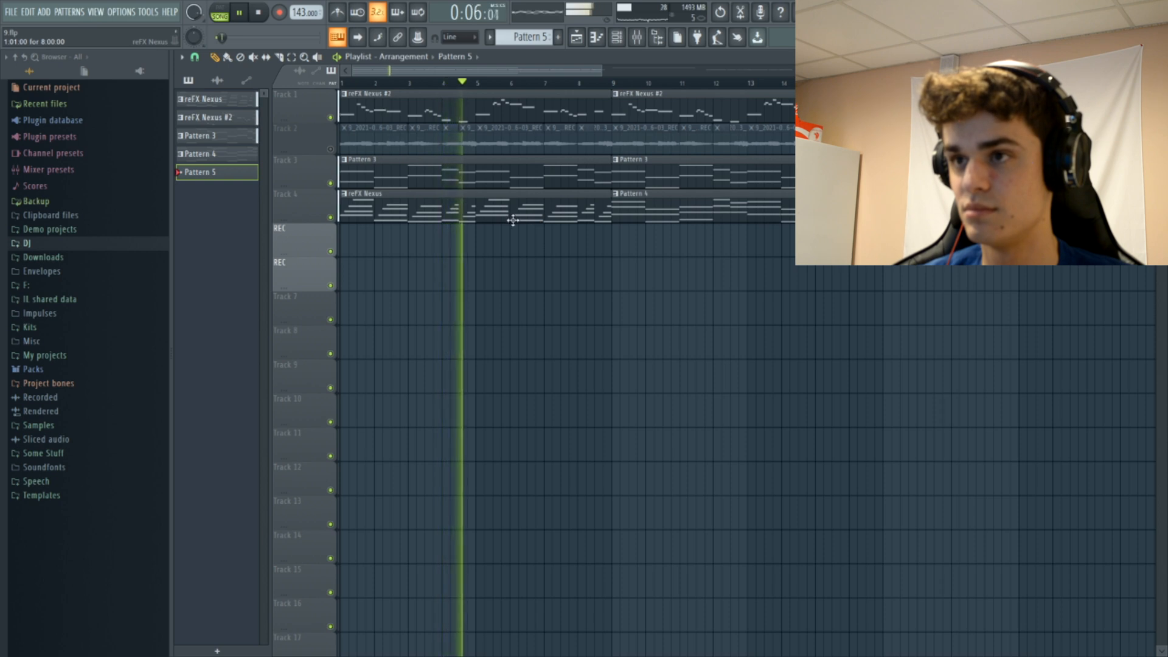
pyautogui.press('space')
# - Replace the reFX Nexus clip with track 2's recordings by deleting the clip and unmuting the track, and play from bar 1
pyautogui.rightClick(493, 217)
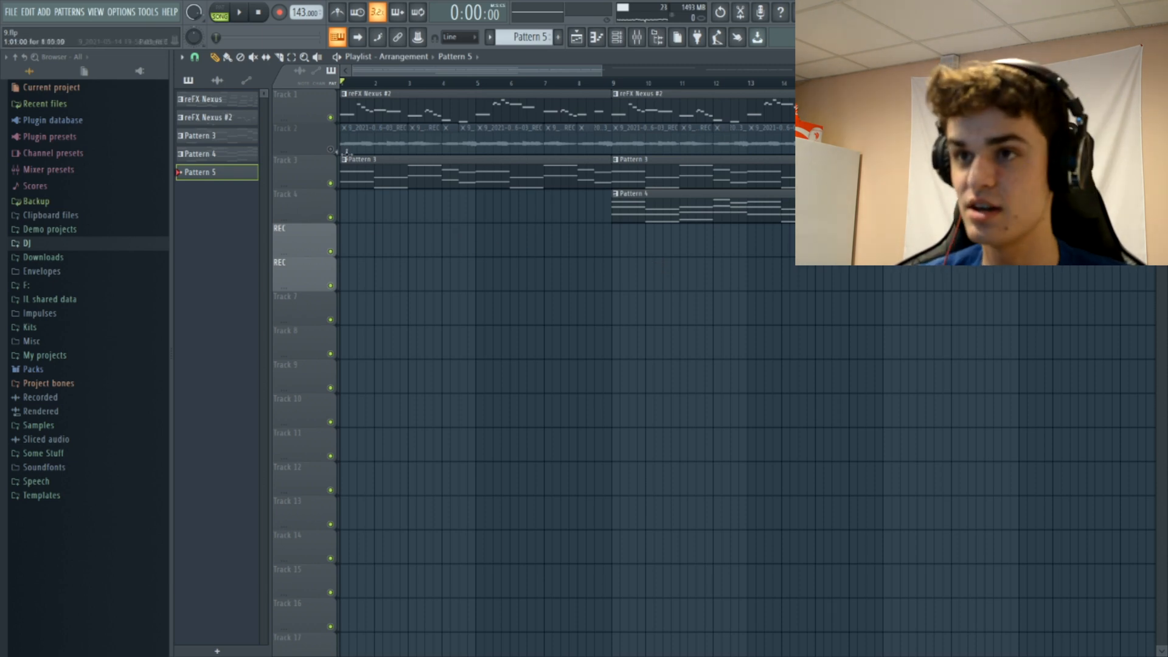
pyautogui.click(331, 149)
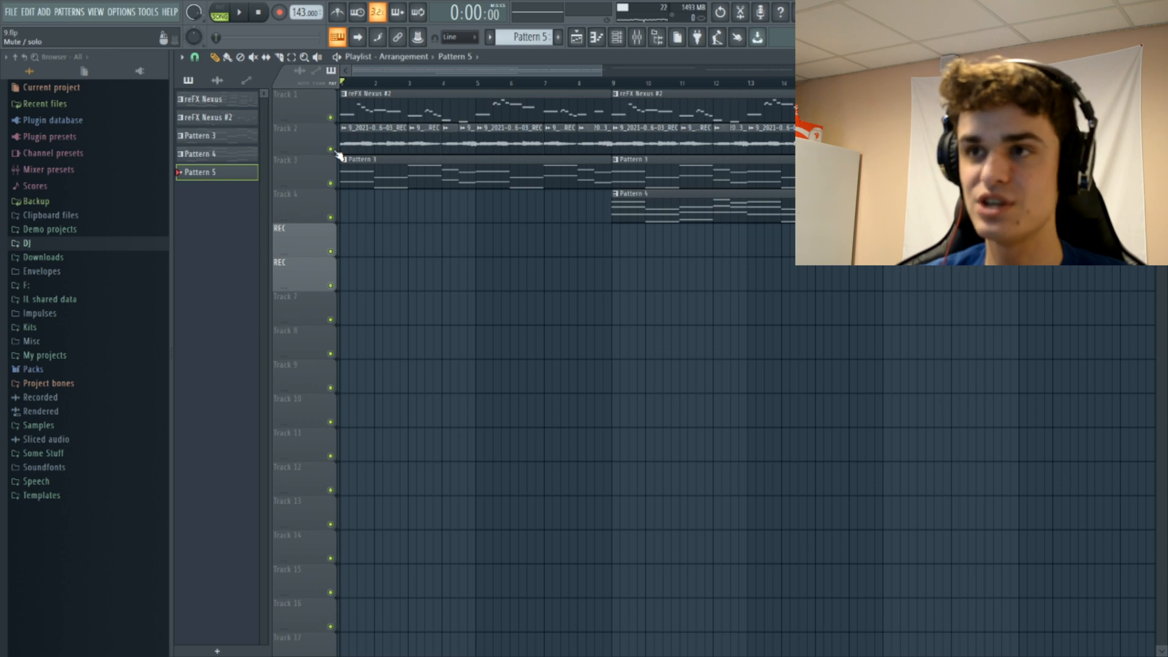
pyautogui.press('space')
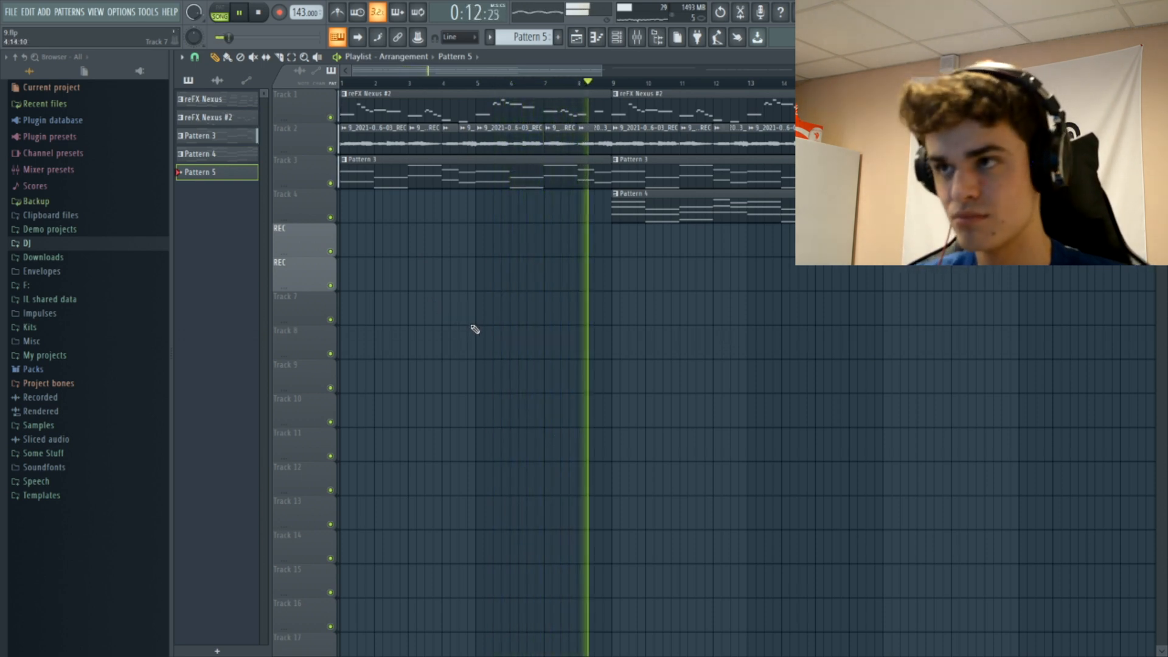
pyautogui.press('space')
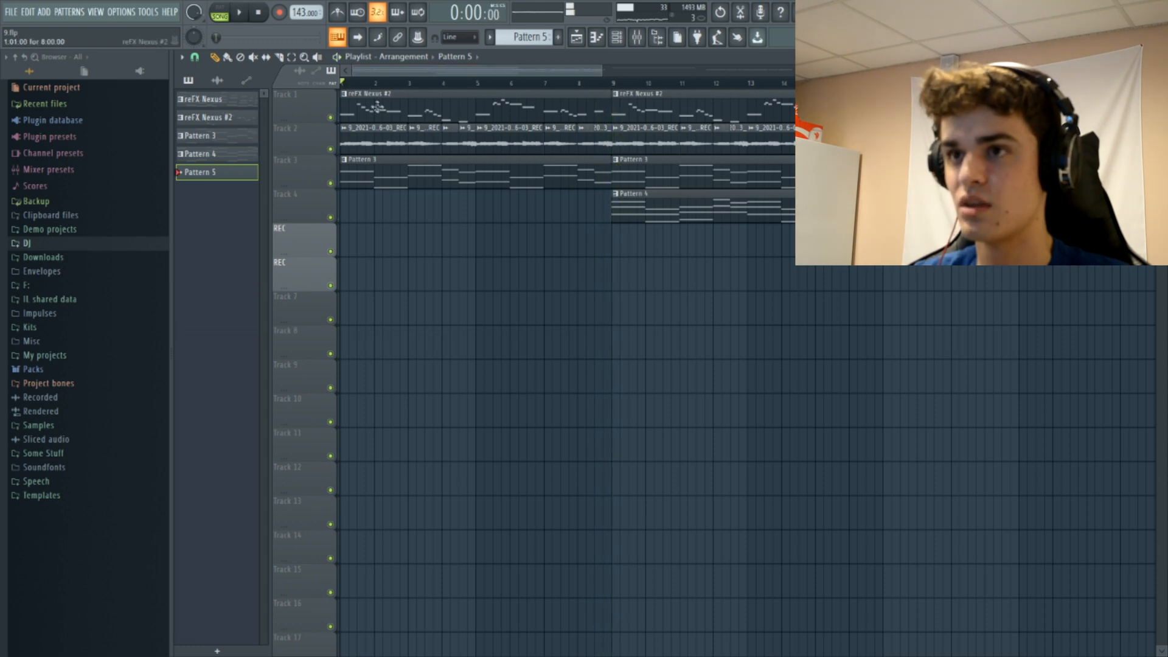
# - Review the reFX Nexus #2 melody in the piano roll again, and open Pattern 3's notes to examine them
pyautogui.doubleClick(377, 108)
pyautogui.moveTo(420, 74); pyautogui.dragTo(328, 91)
pyautogui.scroll(7, 398, 472)
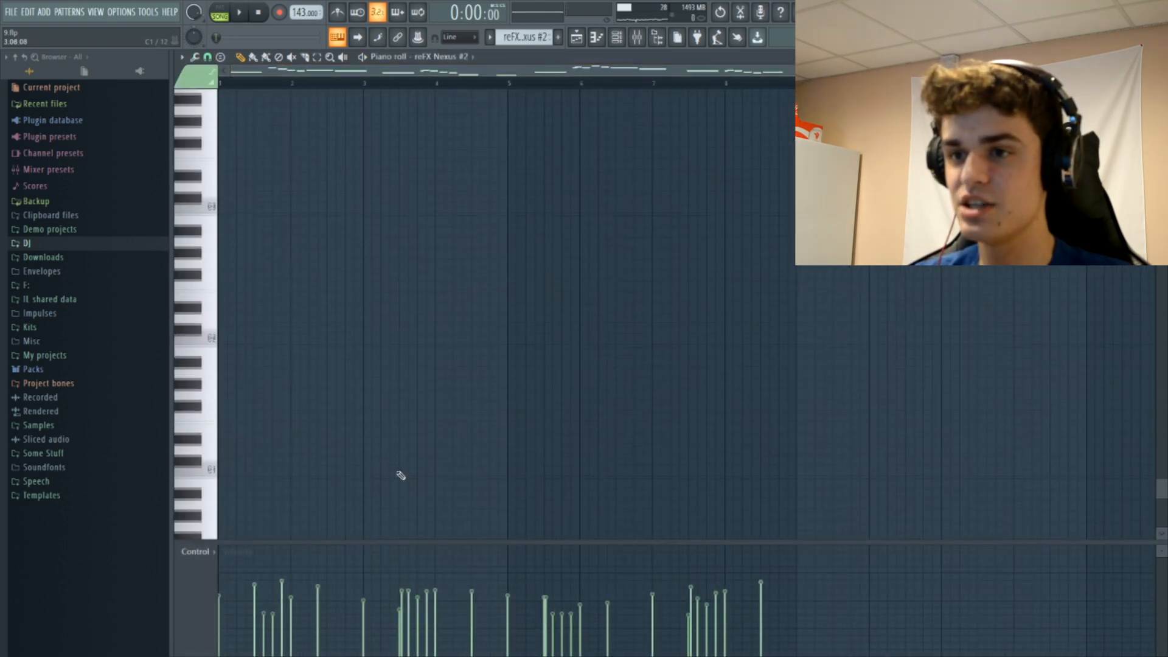
pyautogui.scroll(3, 401, 468)
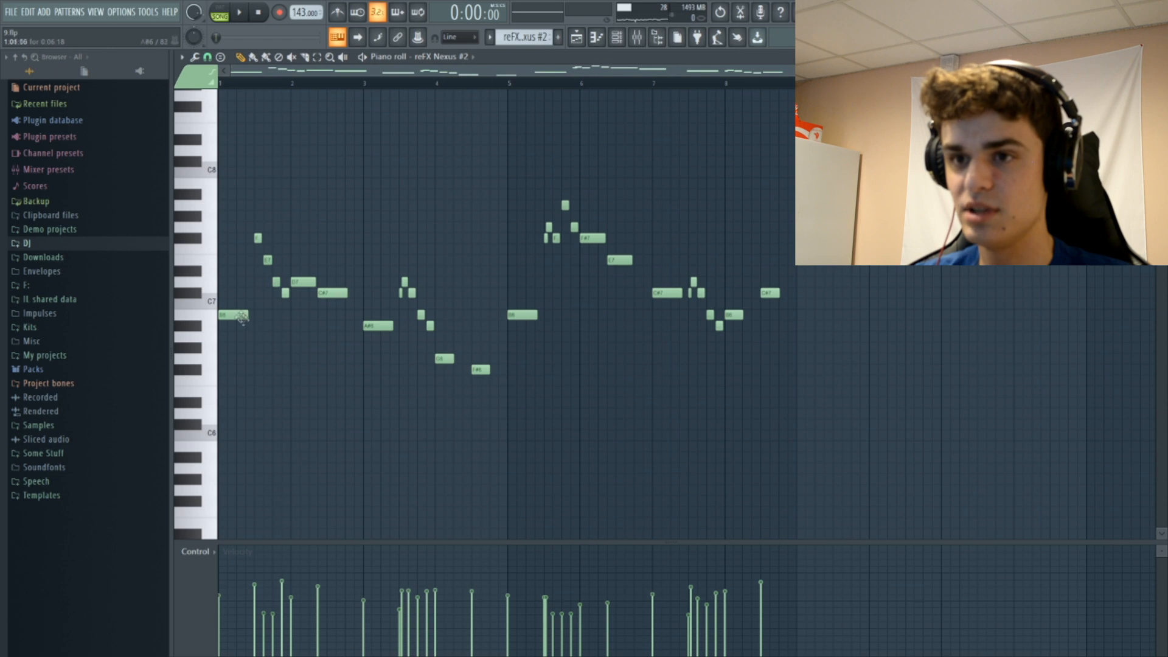
pyautogui.press('Escape')
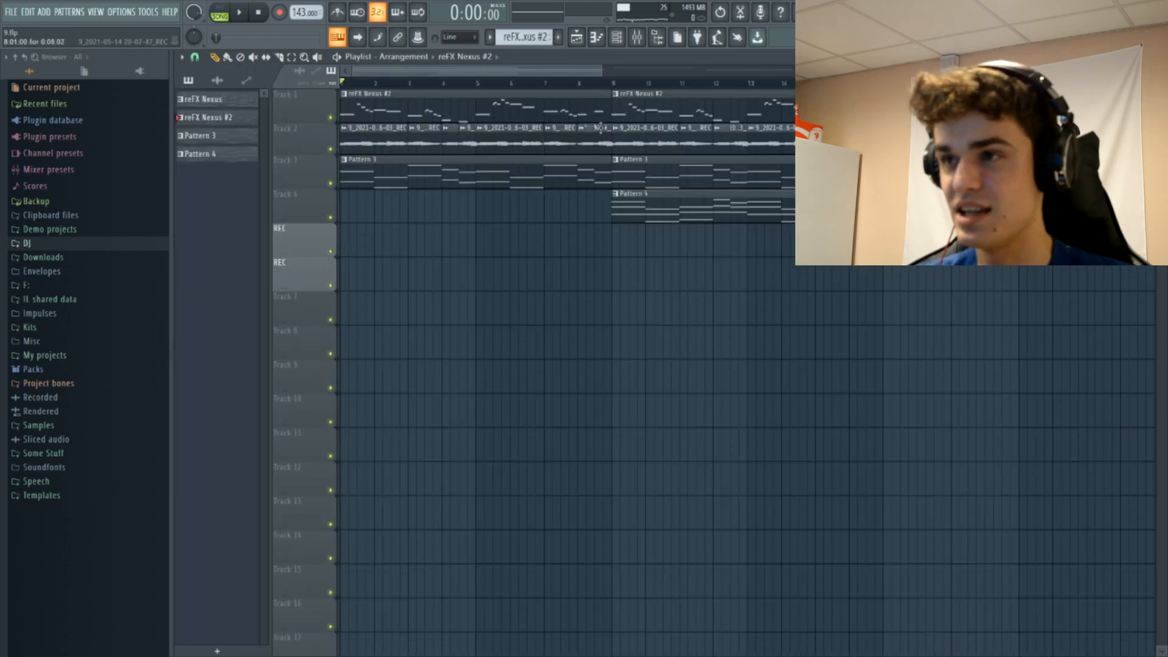
pyautogui.doubleClick(403, 183)
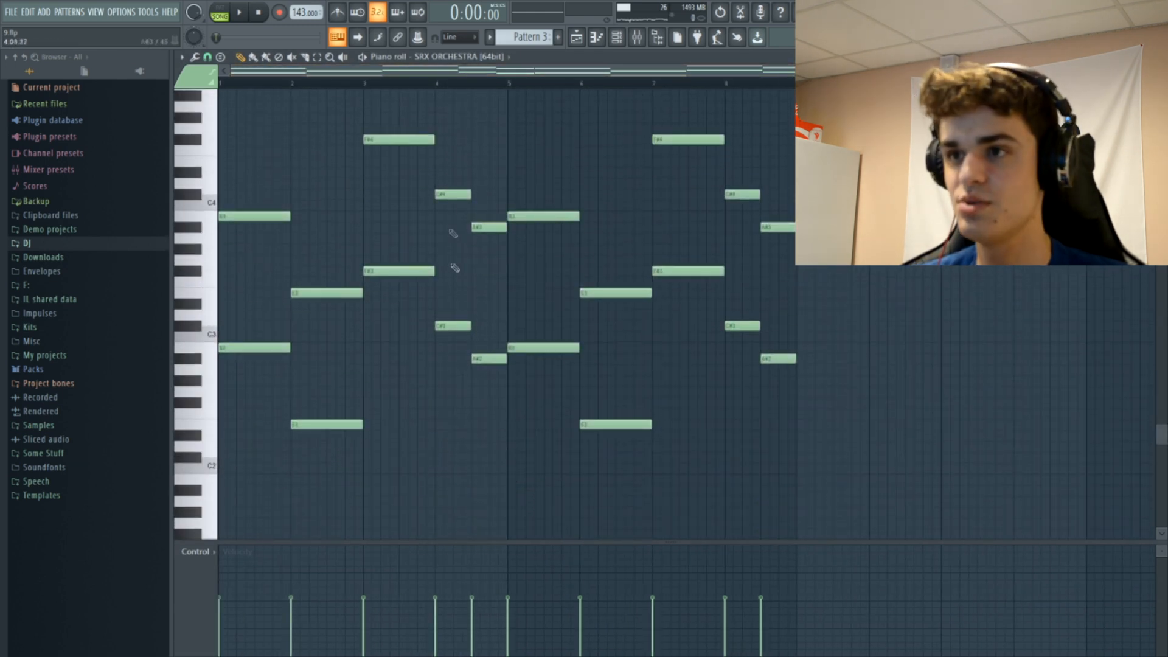
# - Finish examining Pattern 3's notes, return to the playlist, and set the playback position to bar 9, where Pattern 4 enters
pyautogui.scroll(2, 632, 423)
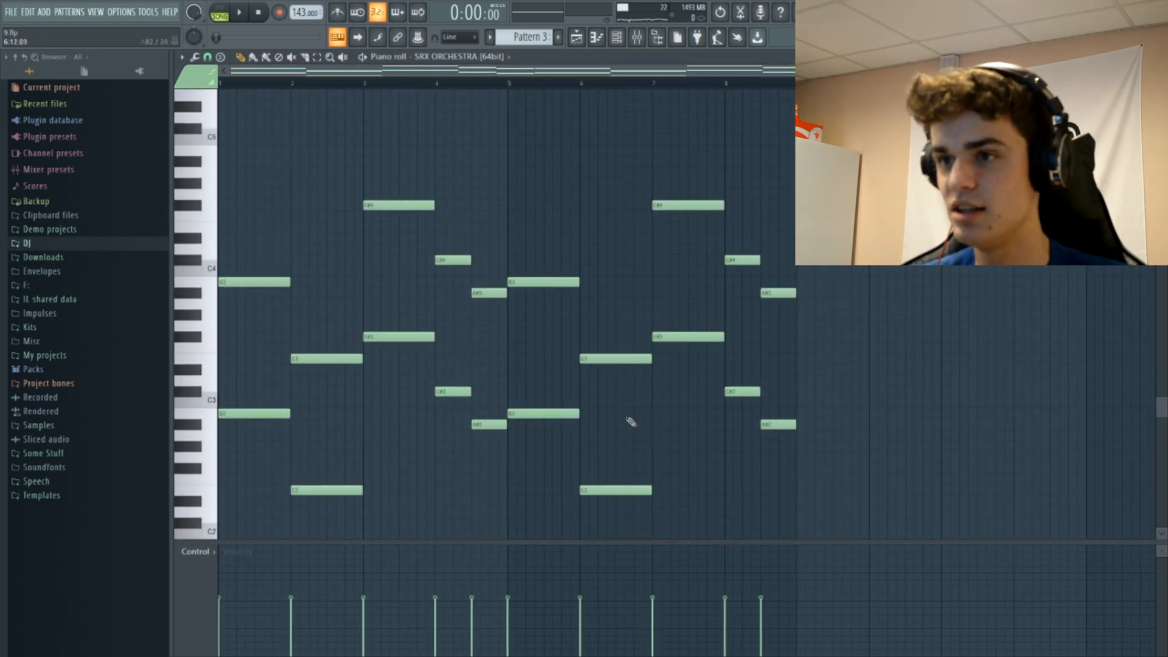
pyautogui.click(596, 39)
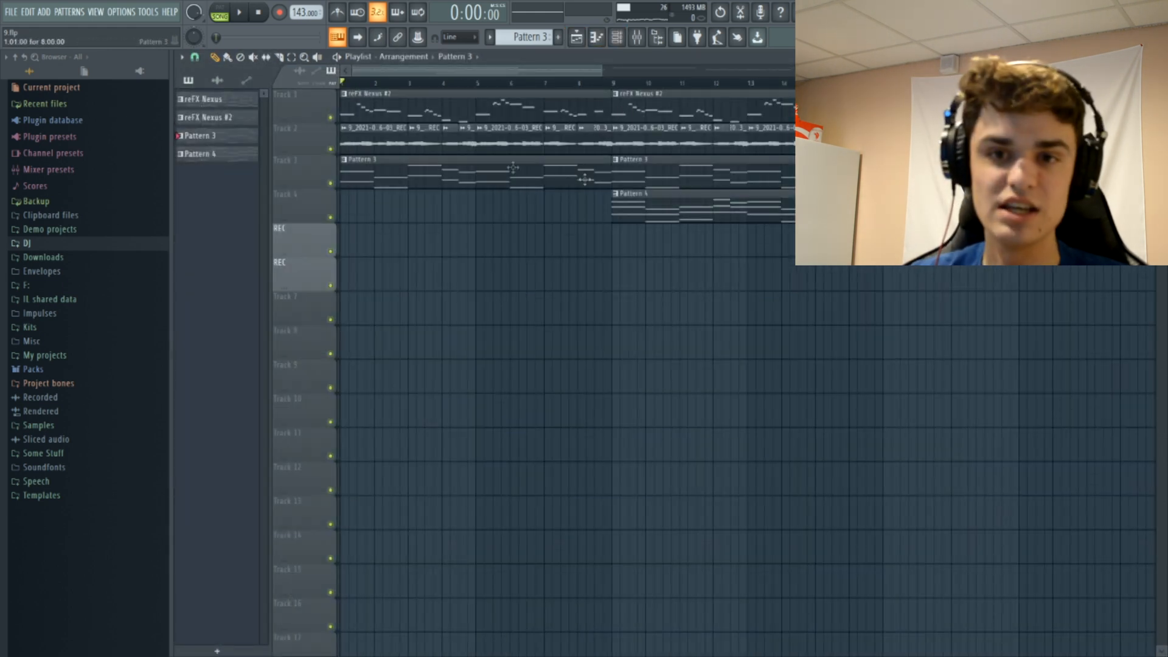
pyautogui.moveTo(591, 72); pyautogui.dragTo(630, 74)
pyautogui.click(521, 83)
pyautogui.moveTo(551, 71); pyautogui.dragTo(291, 121)
# - Examine Pattern 4's SRX ORCHESTRA #2 notes in the piano roll and return to the playlist
pyautogui.doubleClick(544, 214)
pyautogui.scroll(2, 366, 236)
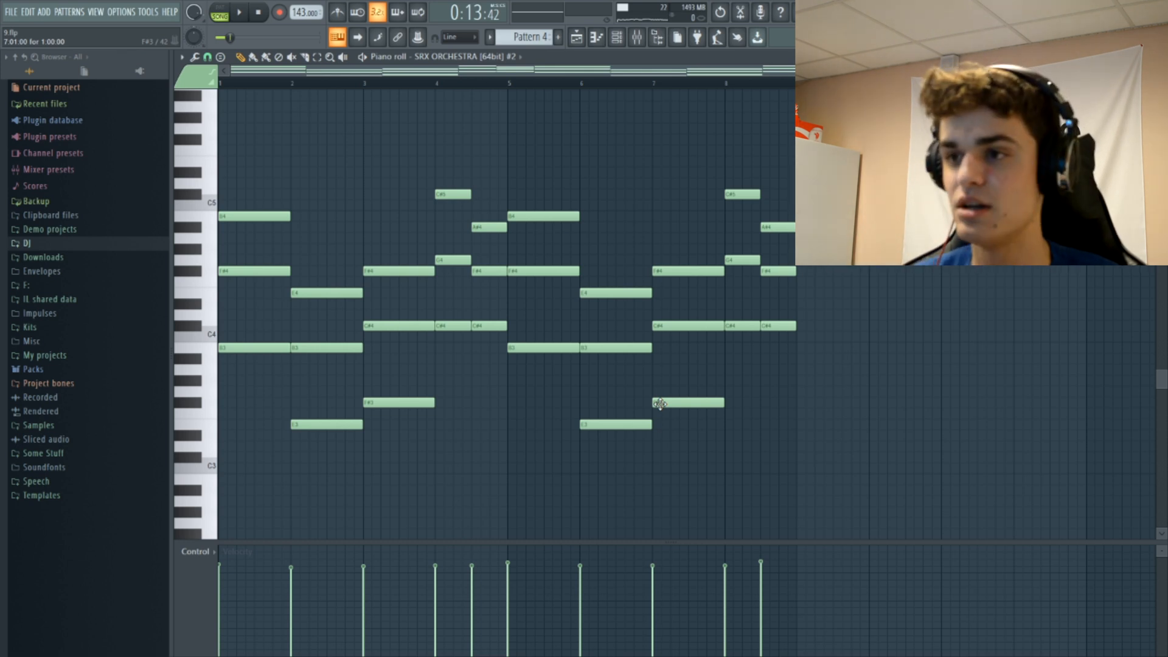
pyautogui.click(581, 41)
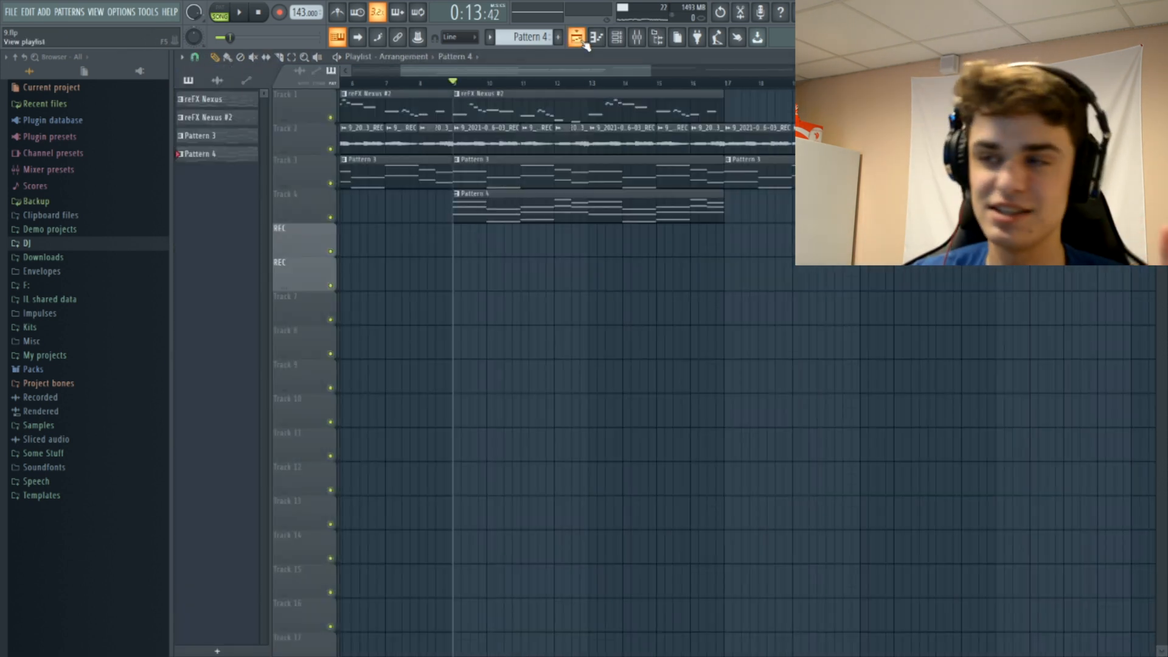
# - Set the playback position to bar 17, where the third Pattern 3 clip begins, and review the surrounding arrangement
pyautogui.moveTo(650, 75); pyautogui.dragTo(693, 71)
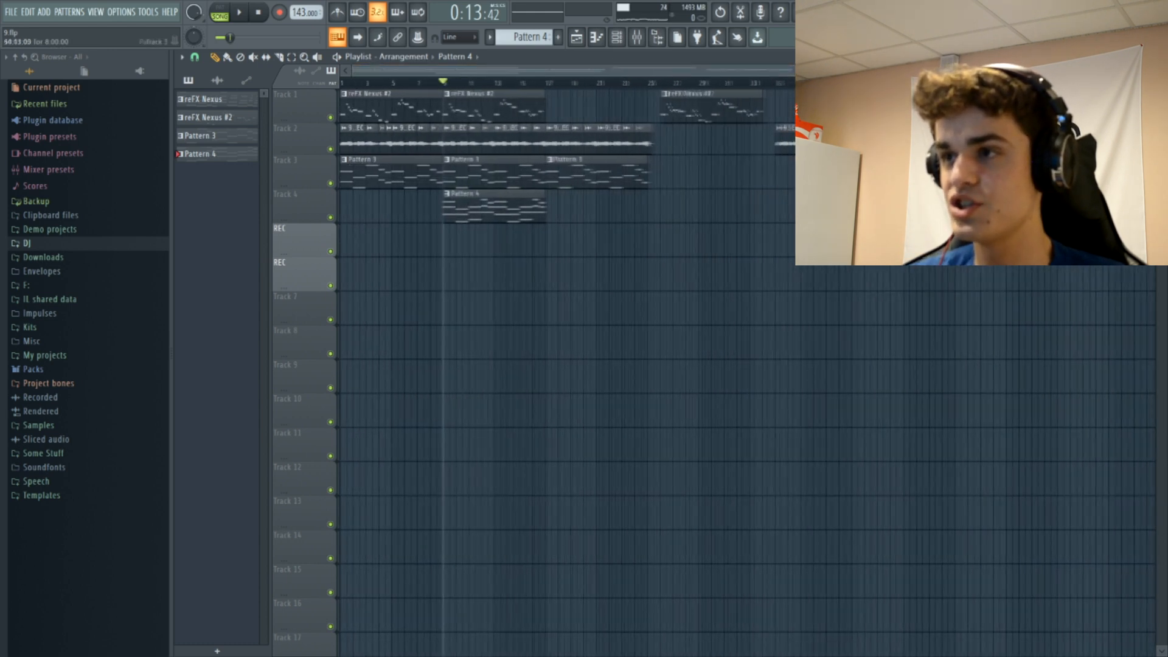
pyautogui.click(547, 89)
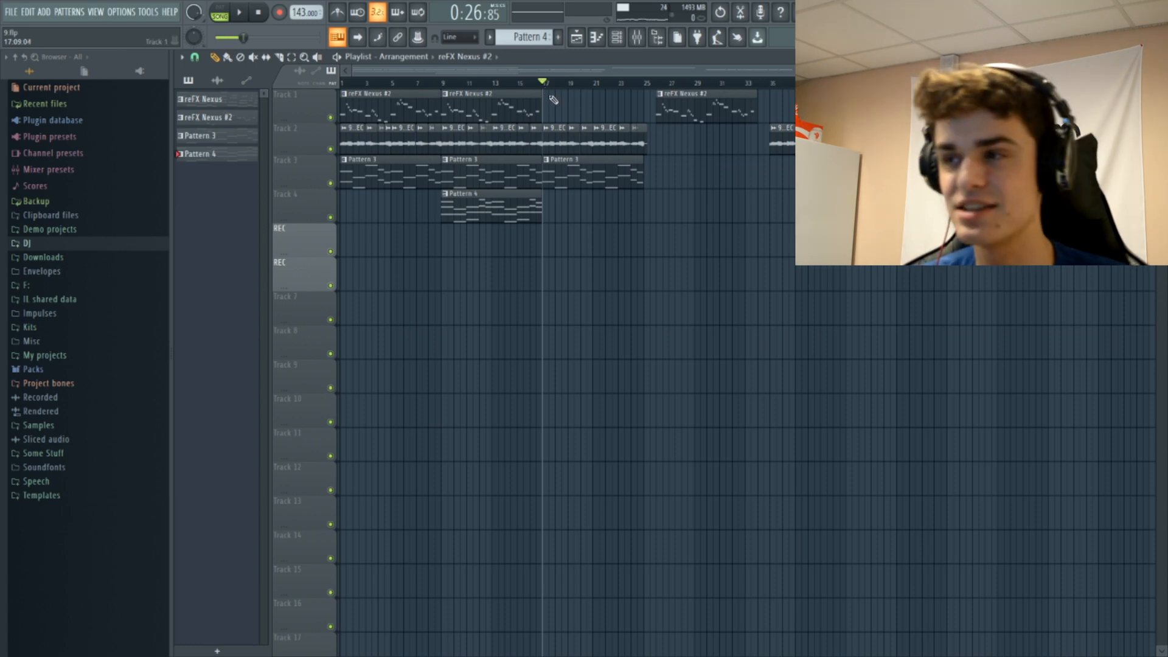
pyautogui.moveTo(750, 72); pyautogui.dragTo(836, 73)
pyautogui.moveTo(1033, 71); pyautogui.dragTo(834, 80)
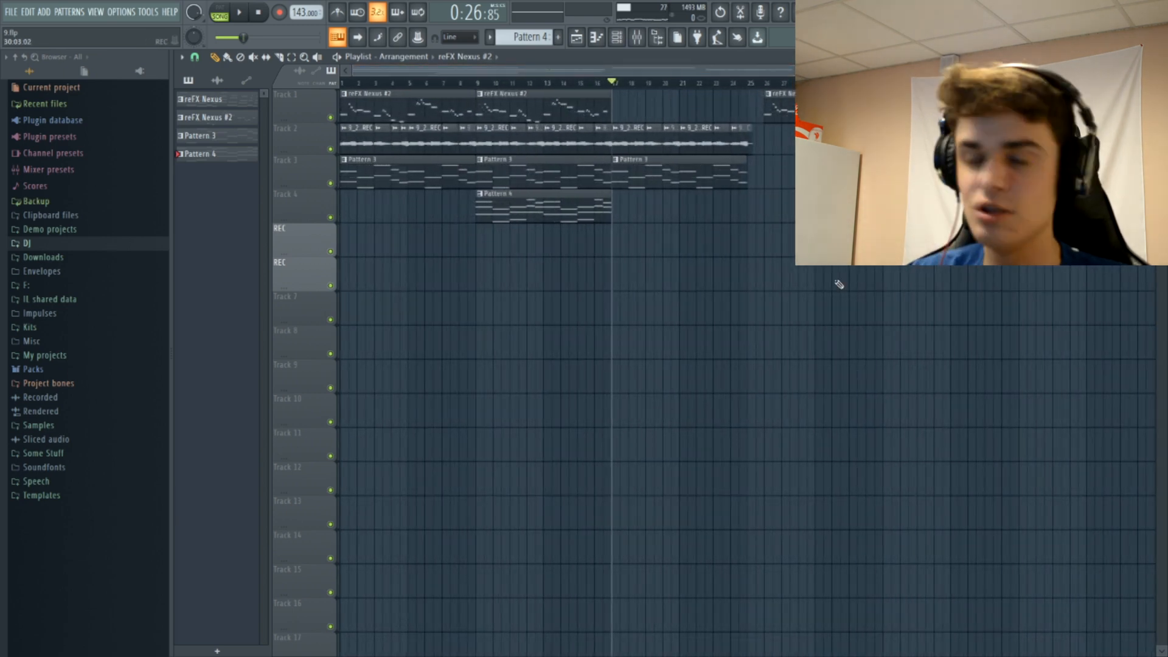